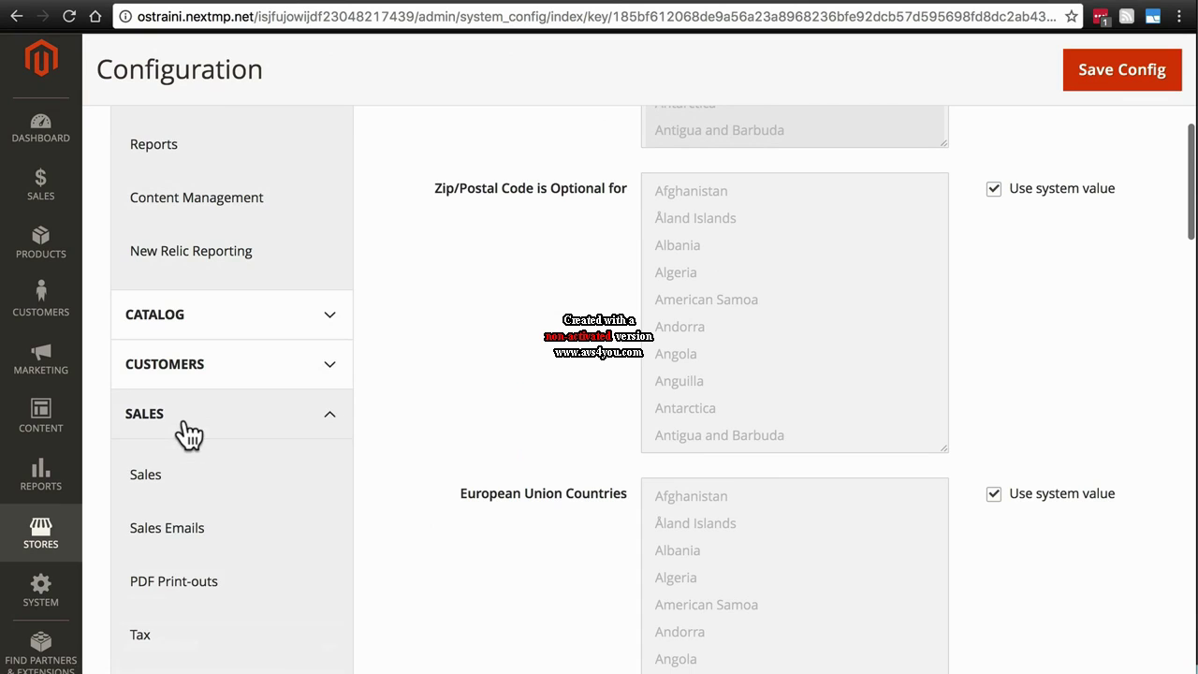
- Open the Payment Methods configuration in the Sales section
scroll(190, 434, "down", 3)
scroll(190, 433, "down", 3)
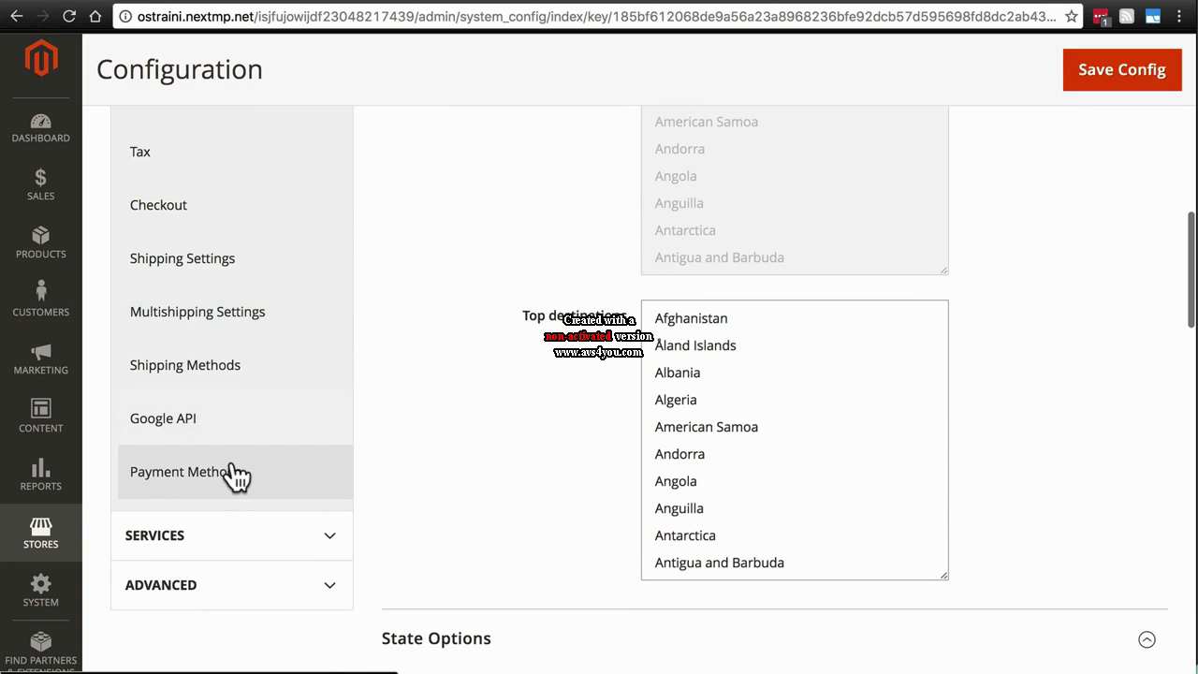
left_click(234, 475)
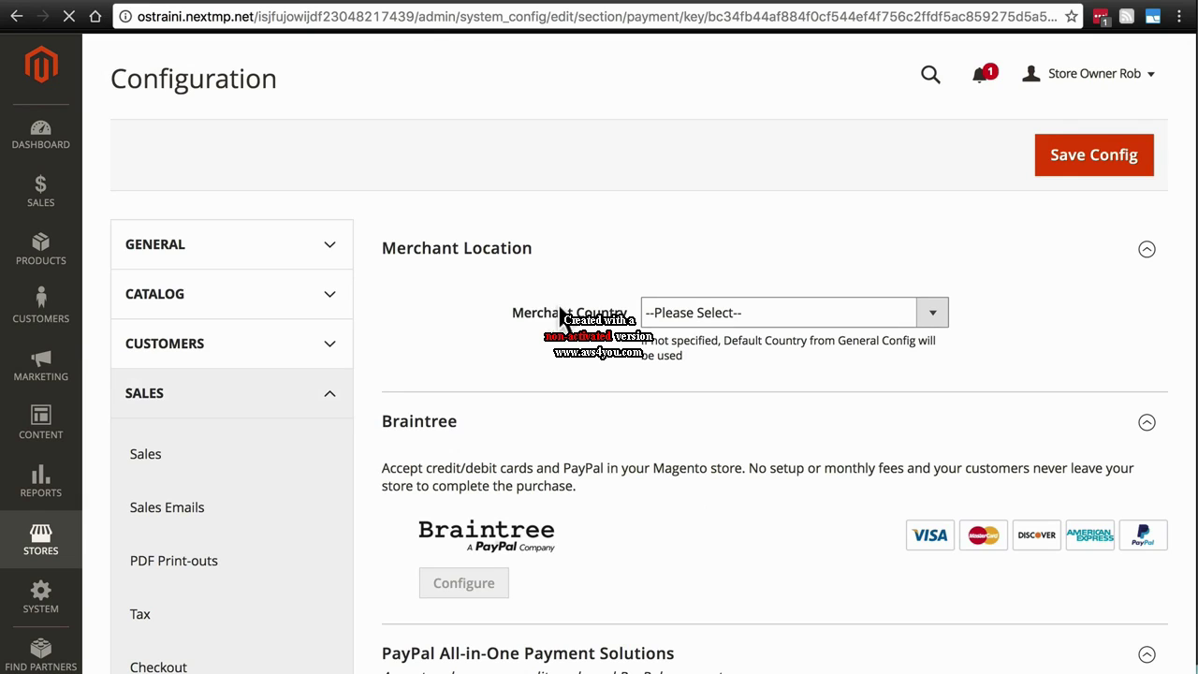
- Set the Merchant Country for the payment methods to United States
left_click(751, 315)
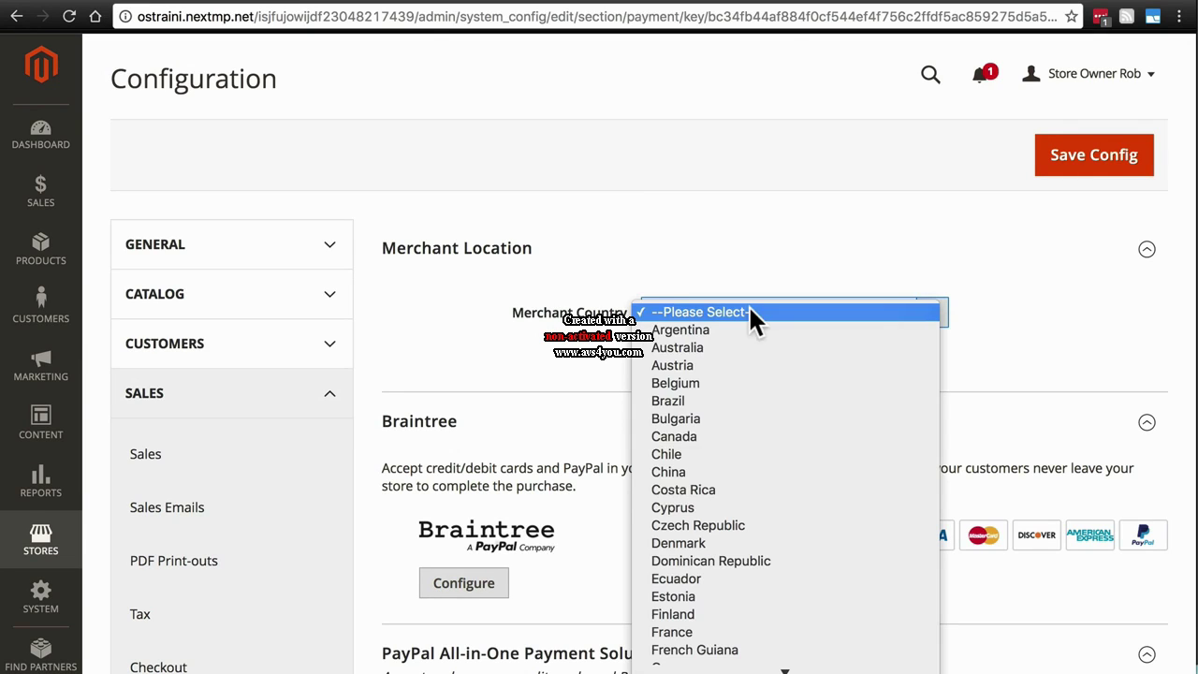
scroll(796, 435, "down", 10)
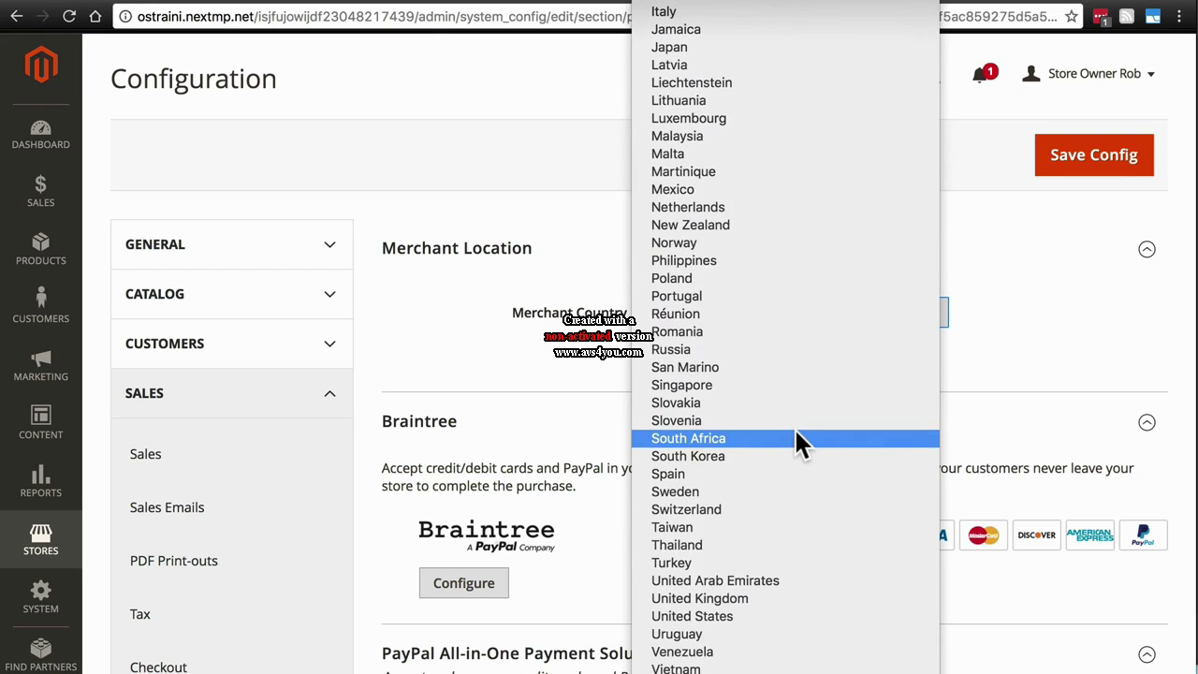
left_click(726, 615)
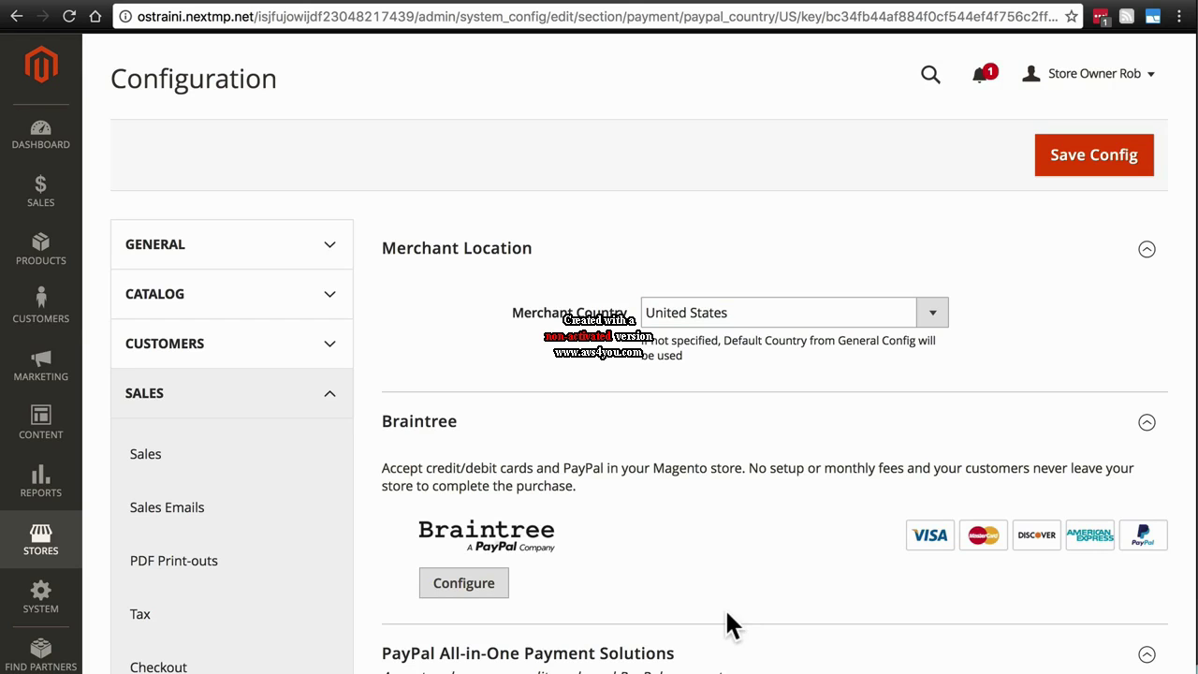
- Look through the available payment solutions, including Braintree, the PayPal options and the offline payment methods
scroll(737, 482, "down", 1)
scroll(737, 481, "down", 4)
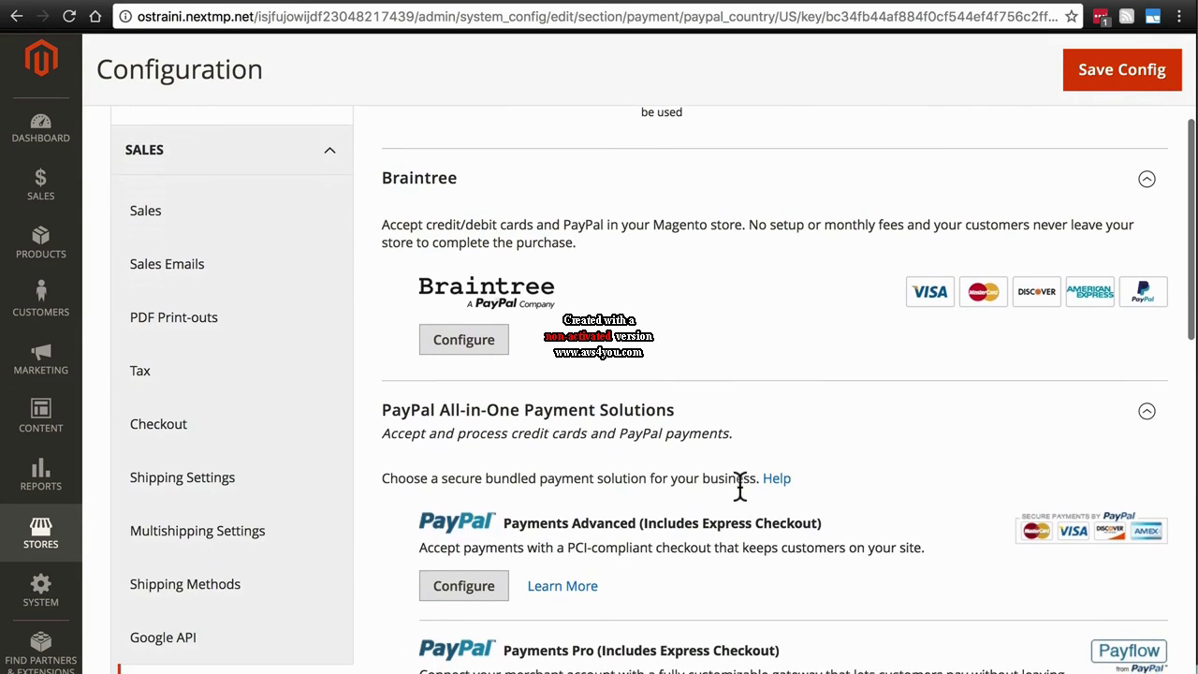
scroll(738, 482, "down", 3)
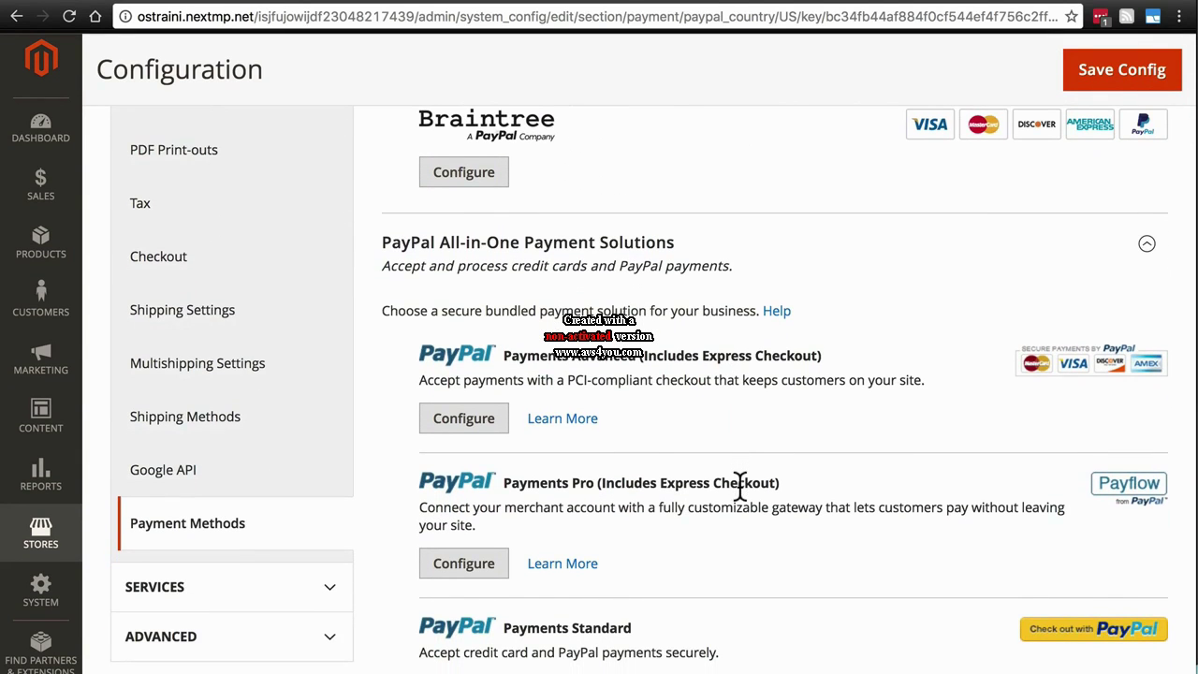
scroll(739, 485, "down", 5)
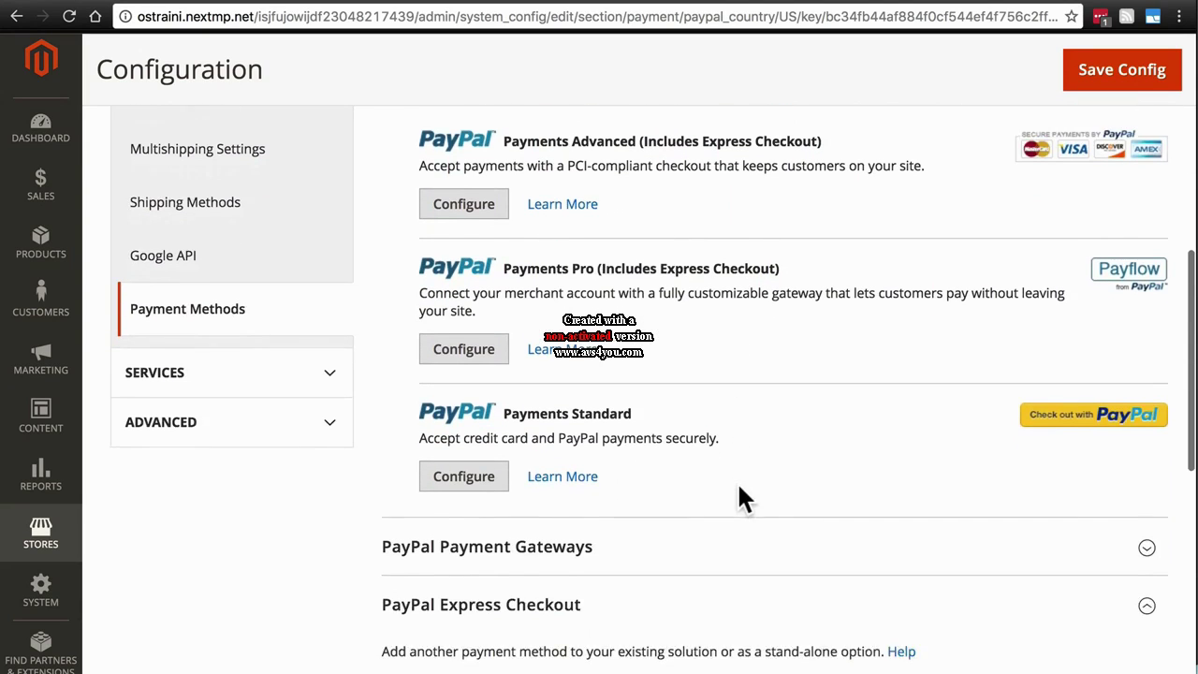
scroll(739, 488, "down", 5)
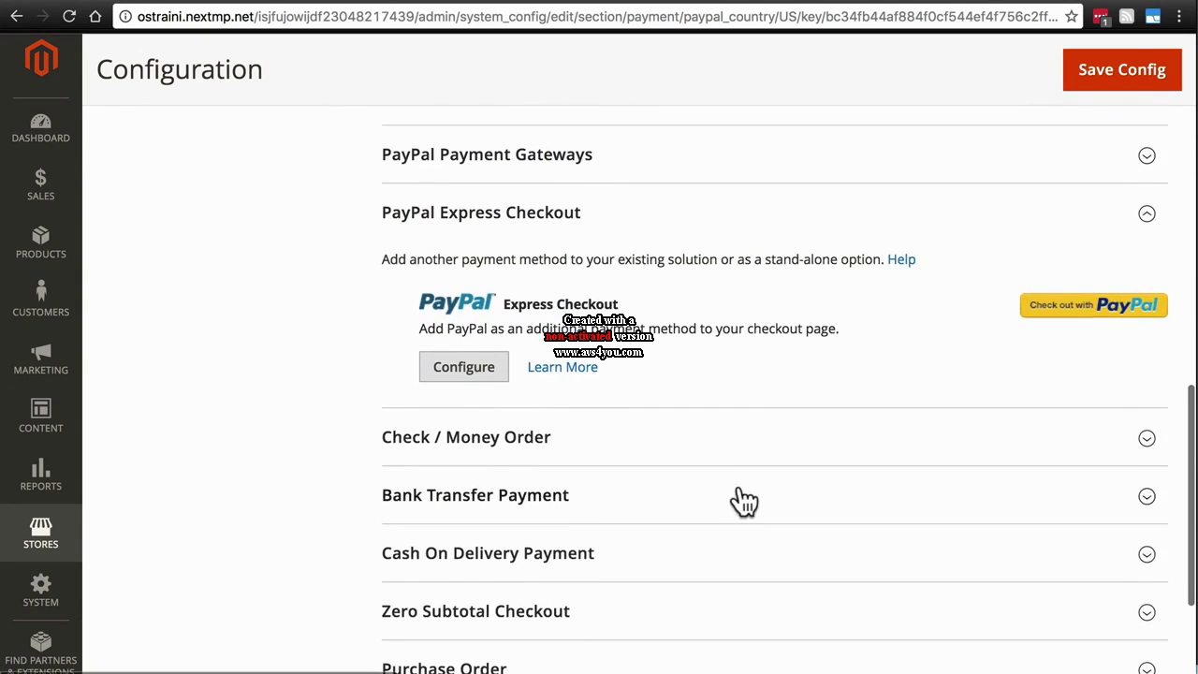
scroll(744, 501, "up", 5)
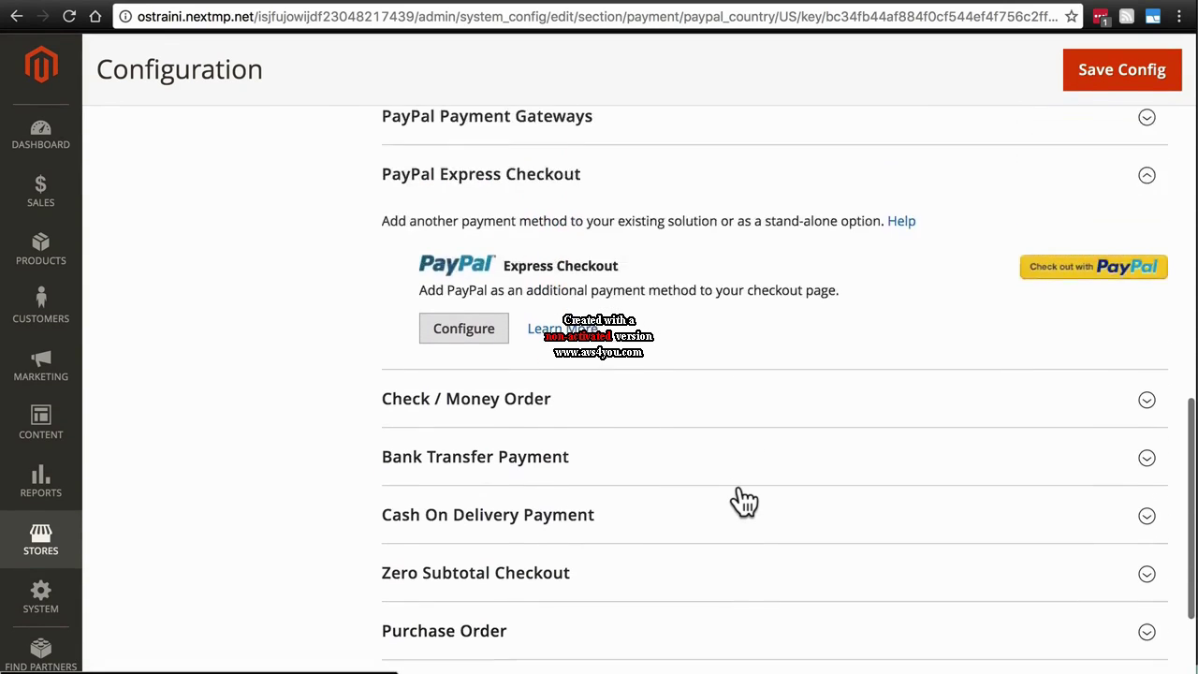
scroll(739, 496, "up", 2)
scroll(740, 496, "up", 2)
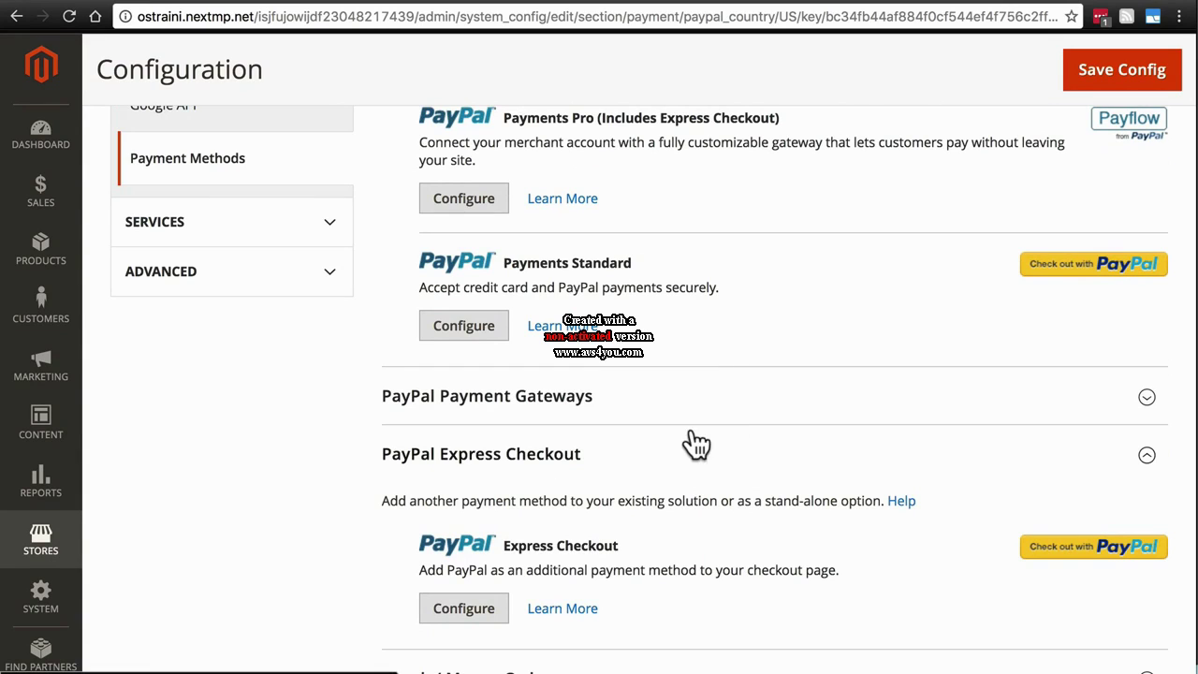
scroll(696, 442, "up", 1)
scroll(696, 443, "up", 3)
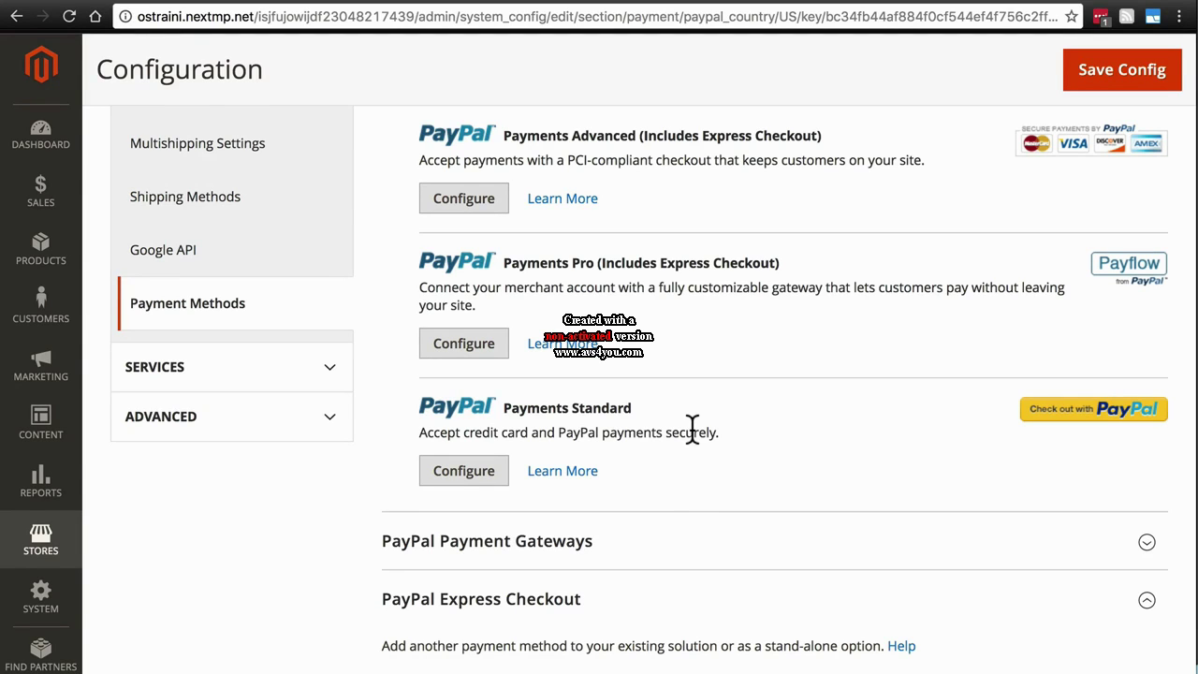
scroll(692, 429, "up", 2)
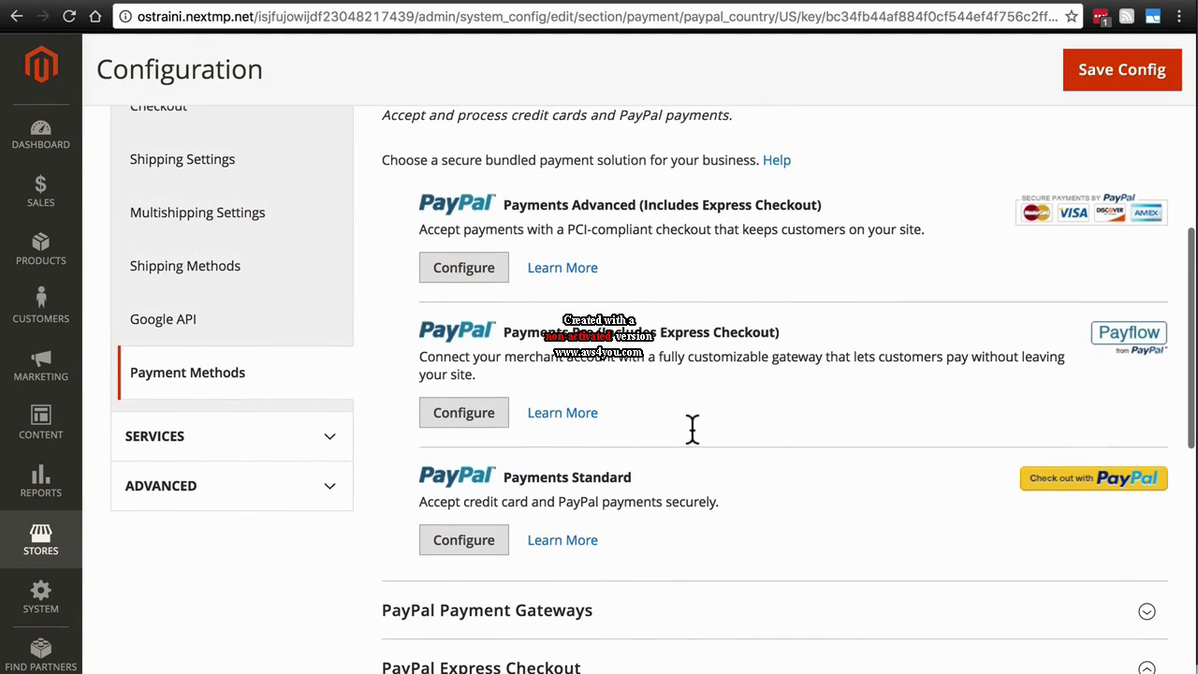
scroll(695, 443, "up", 1)
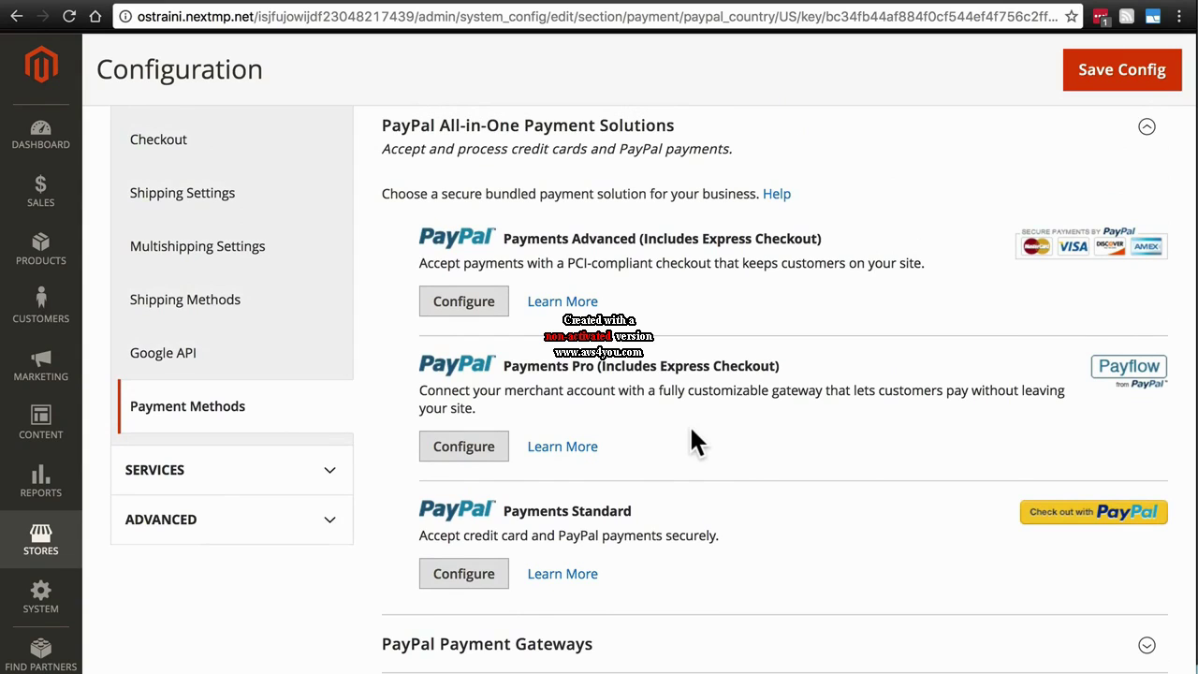
scroll(685, 433, "up", 8)
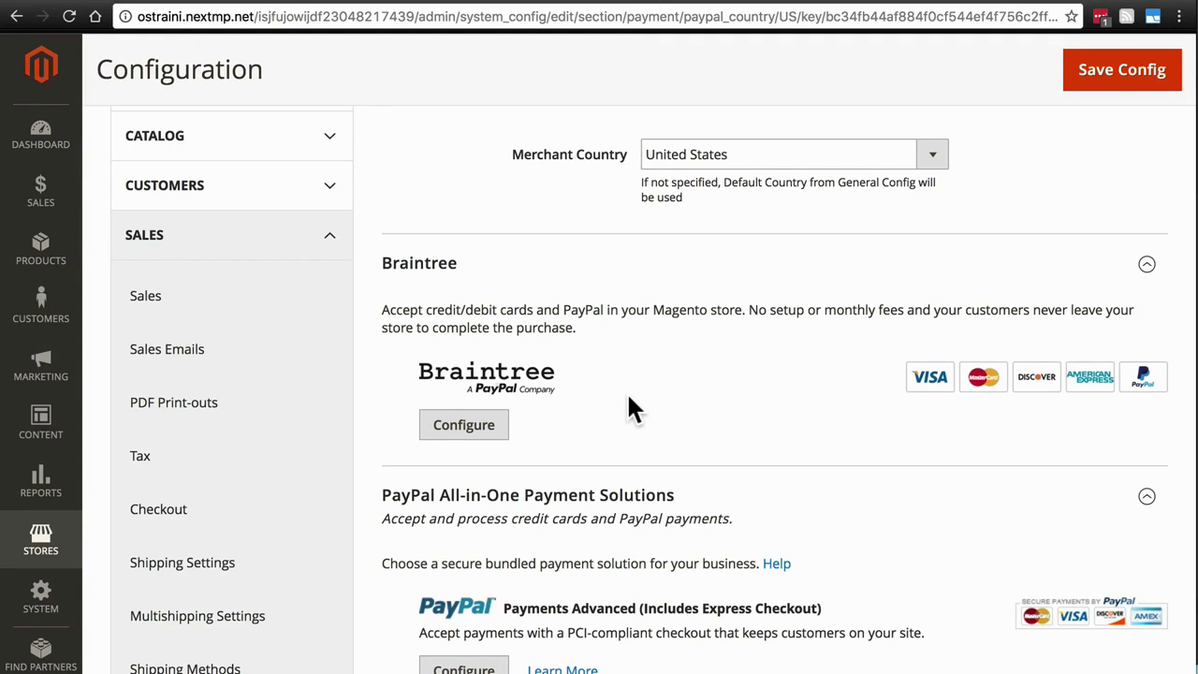
- Open the Braintree configuration and show its basic settings
scroll(628, 397, "down", 1)
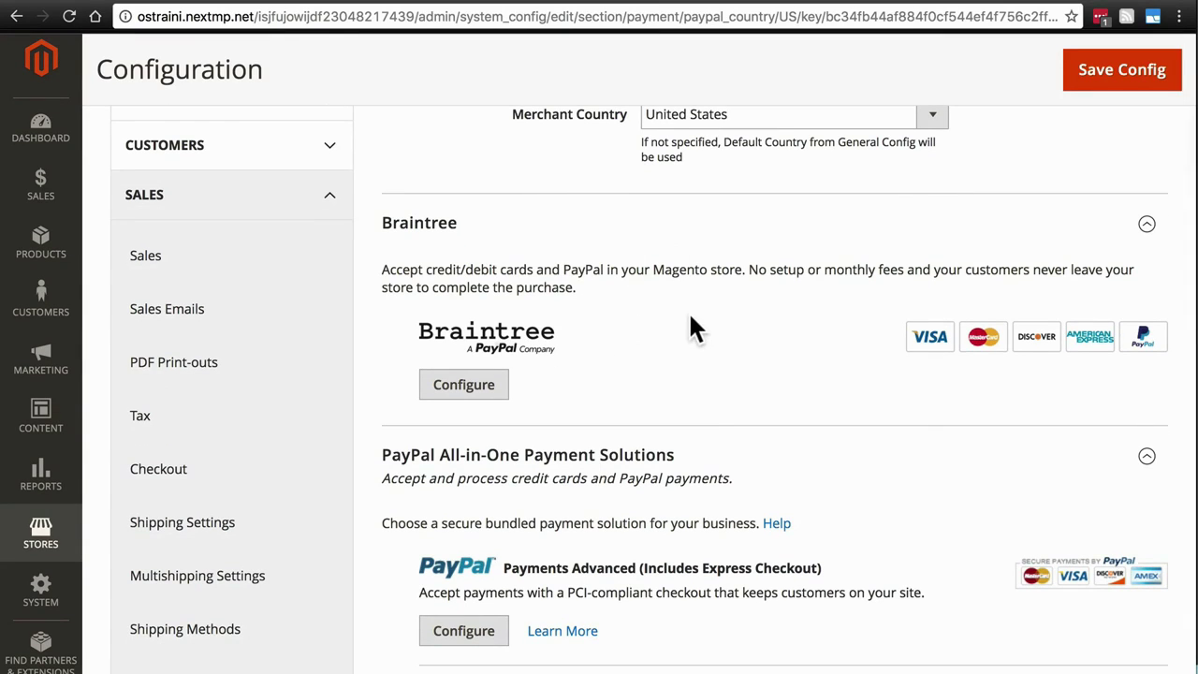
scroll(693, 328, "down", 1)
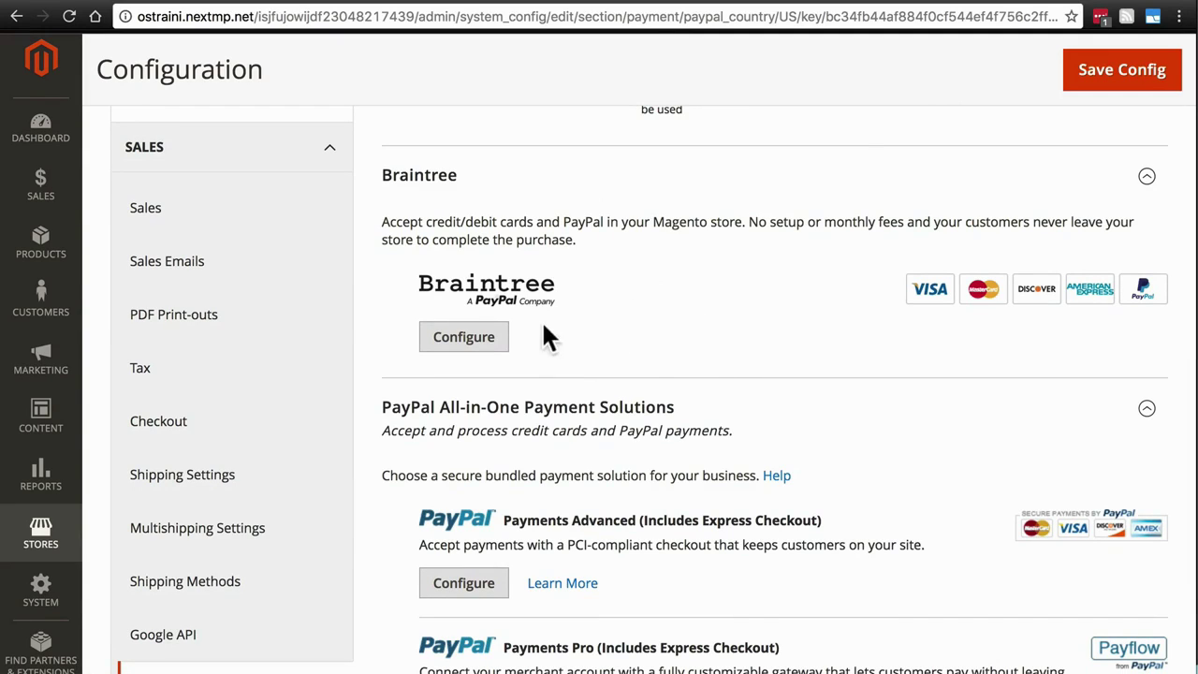
left_click(465, 337)
scroll(471, 412, "down", 7)
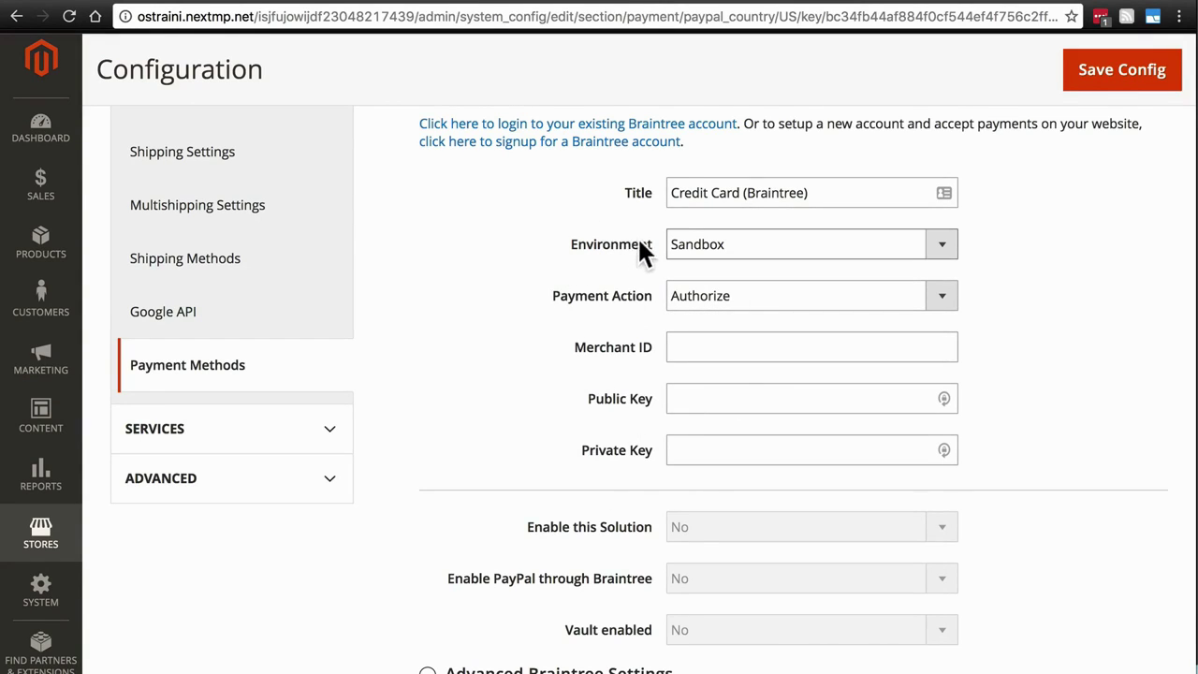
- Set the Braintree environment to Production in the basic settings
left_click(699, 236)
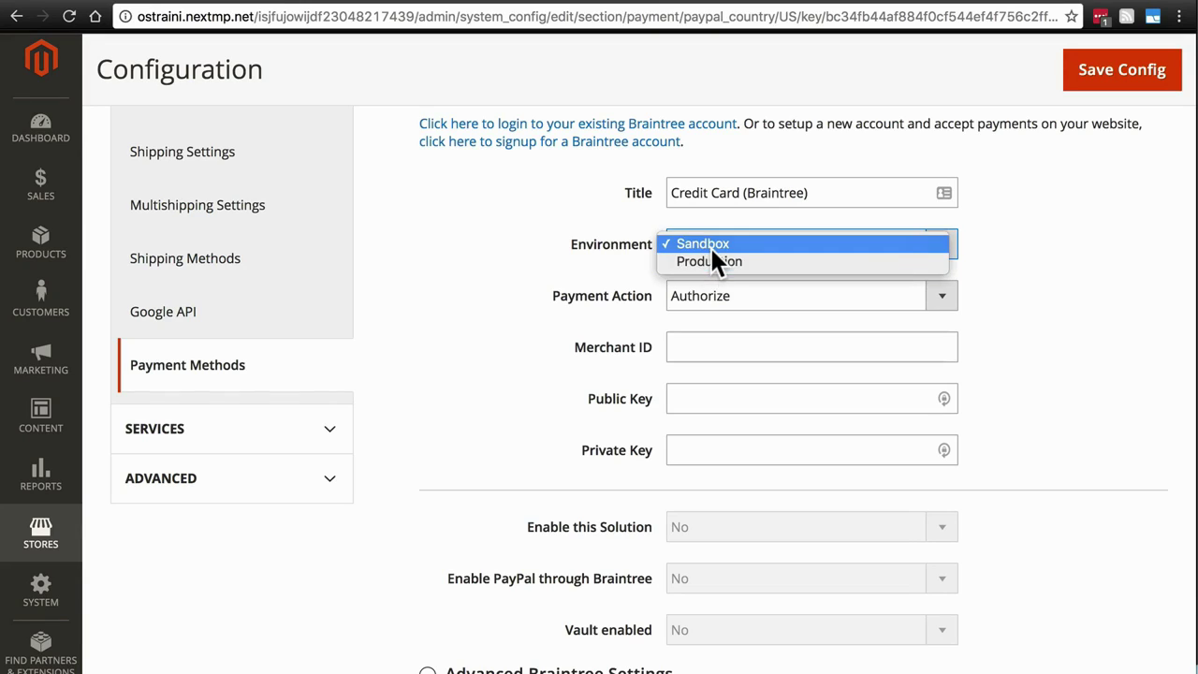
left_click(714, 243)
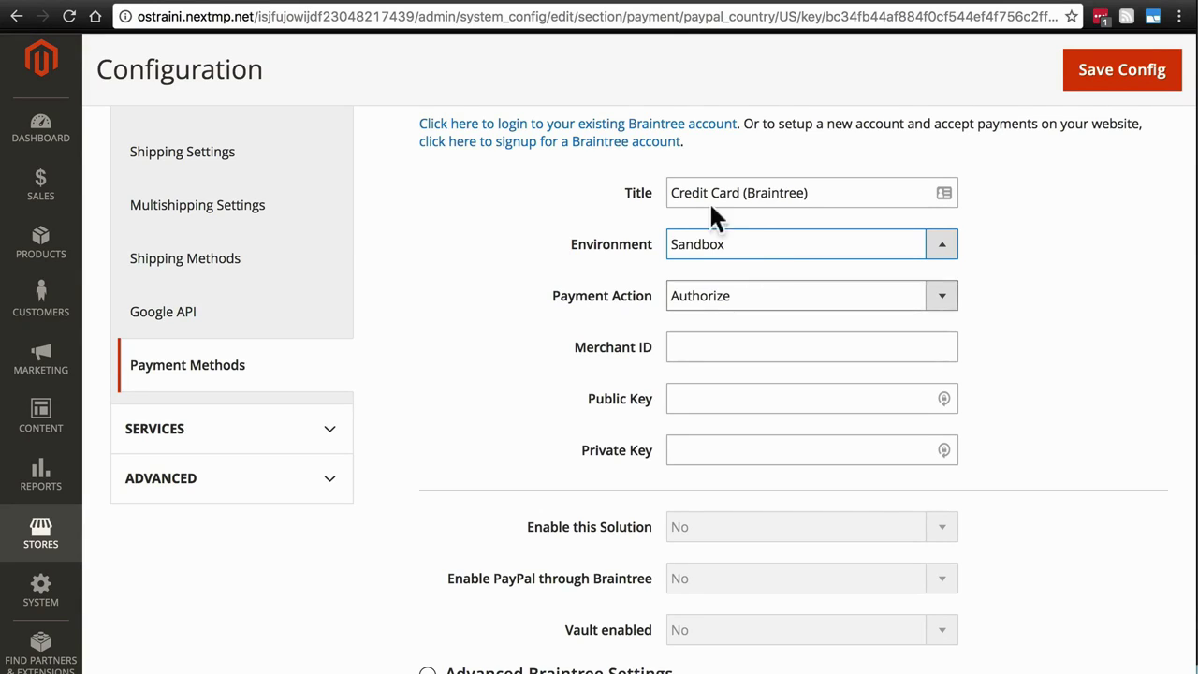
left_click(753, 249)
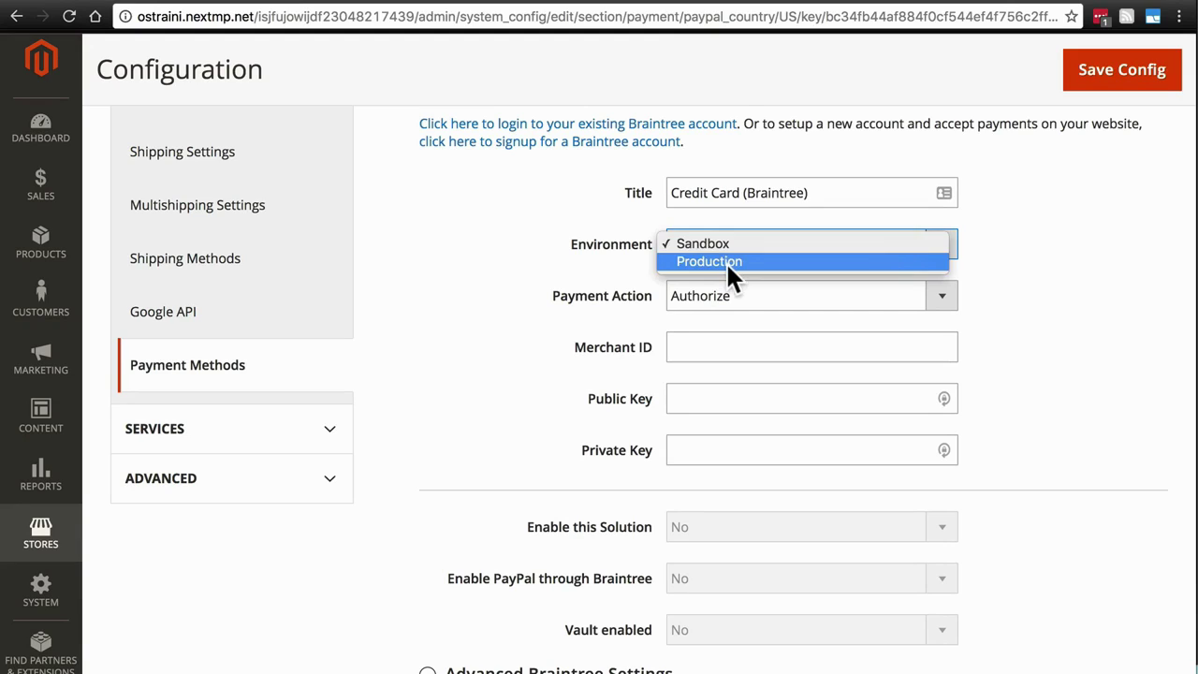
left_click(727, 262)
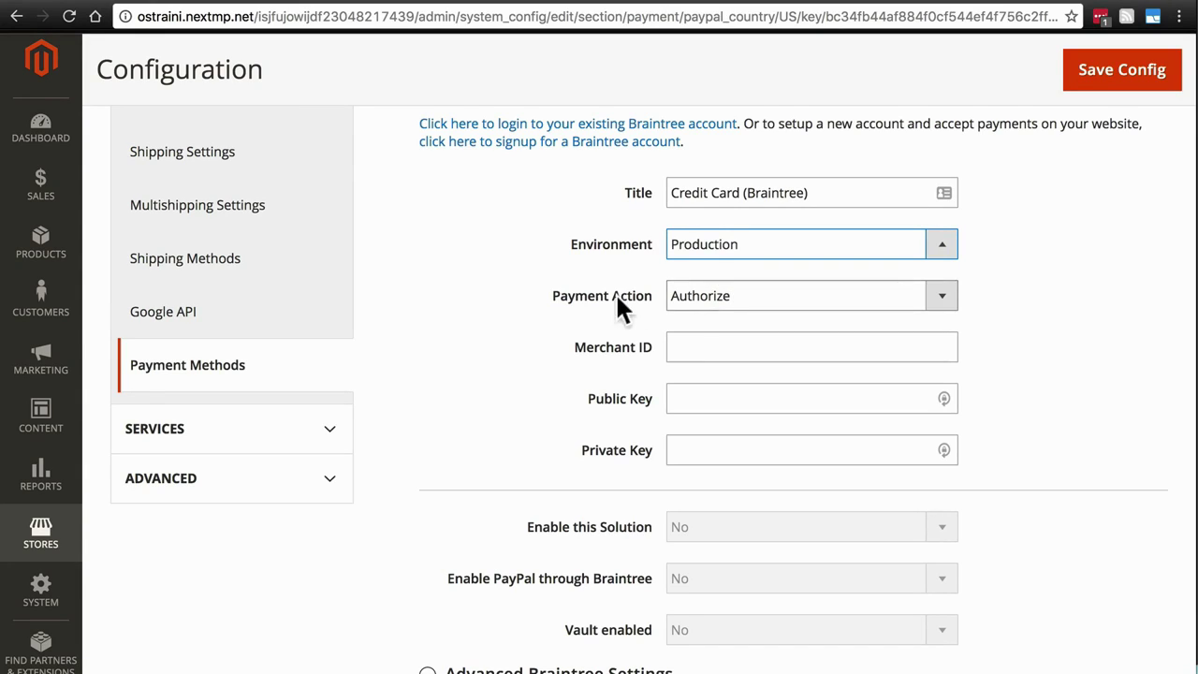
- Set the Braintree Payment Action to Authorize and Capture
left_click(719, 294)
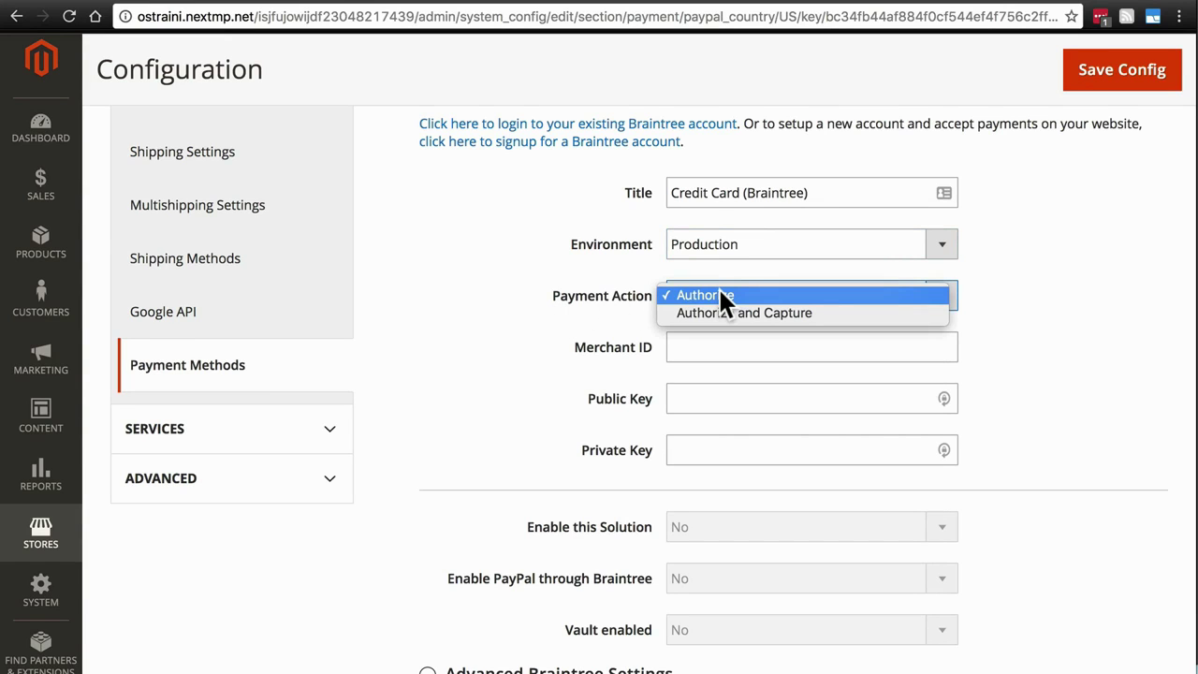
left_click(718, 296)
scroll(603, 313, "up", 1)
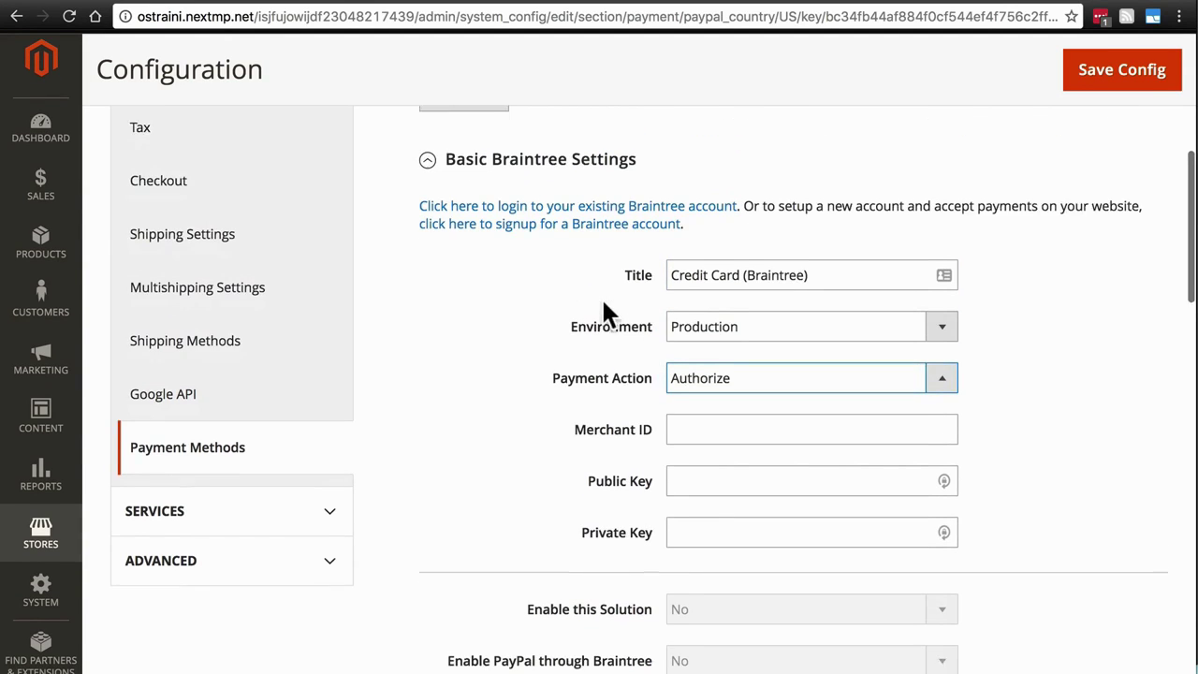
scroll(605, 318, "down", 1)
left_click(714, 305)
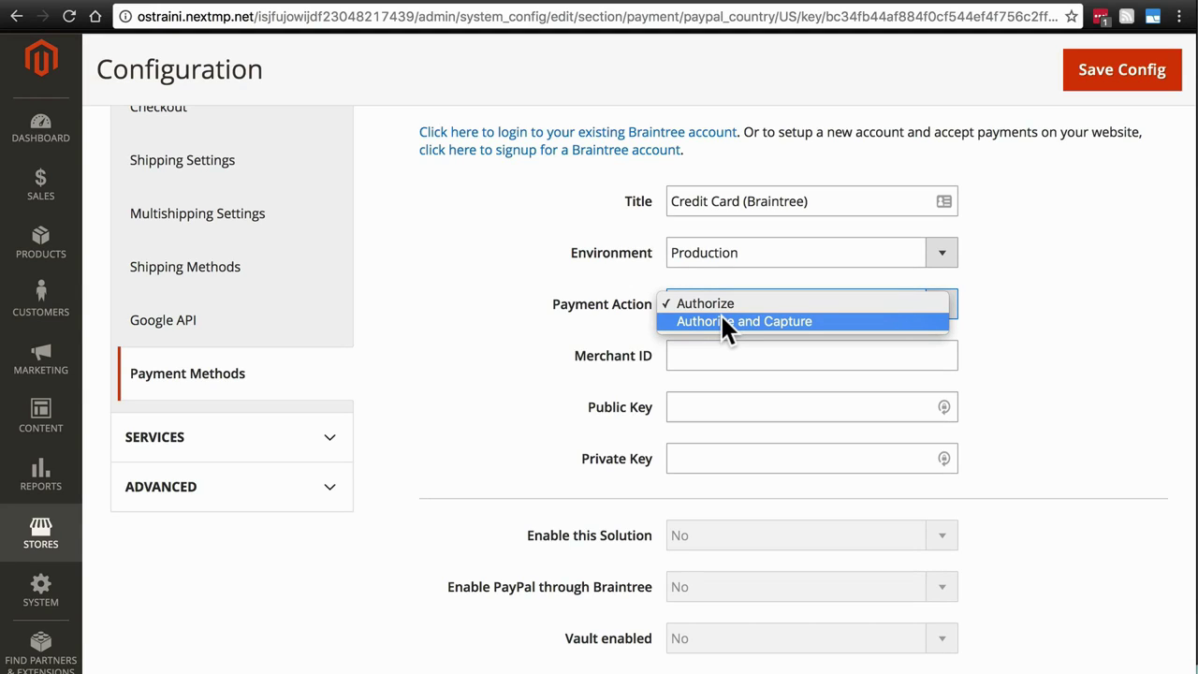
left_click(722, 318)
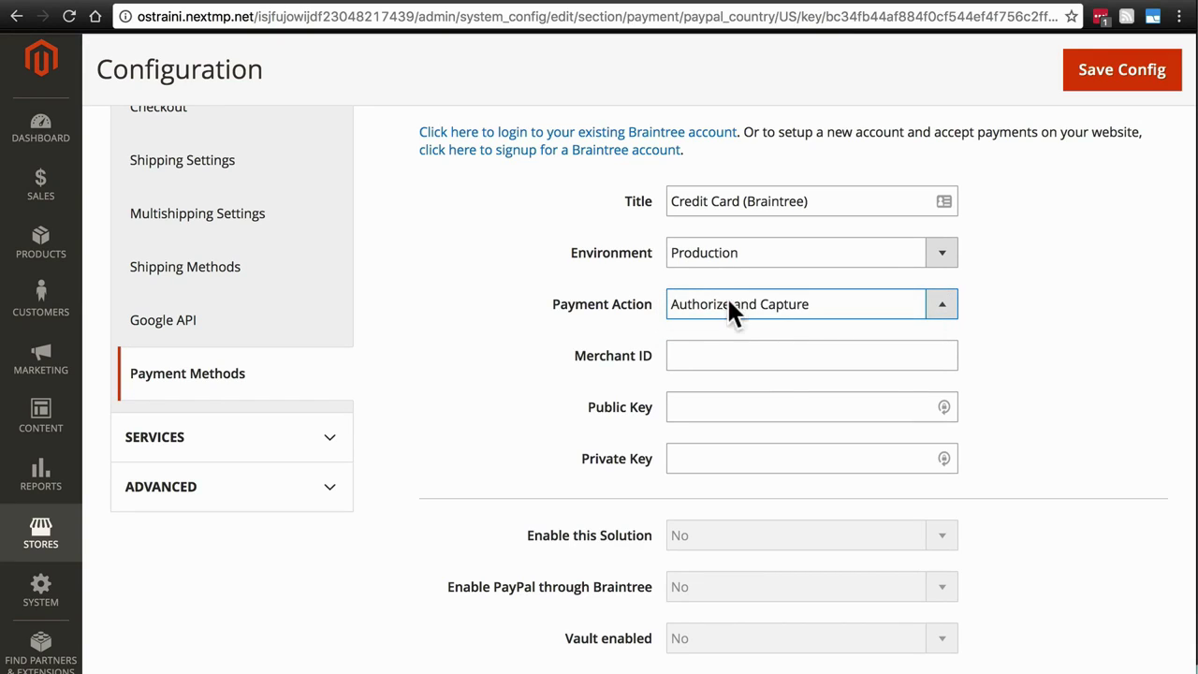
left_click(726, 300)
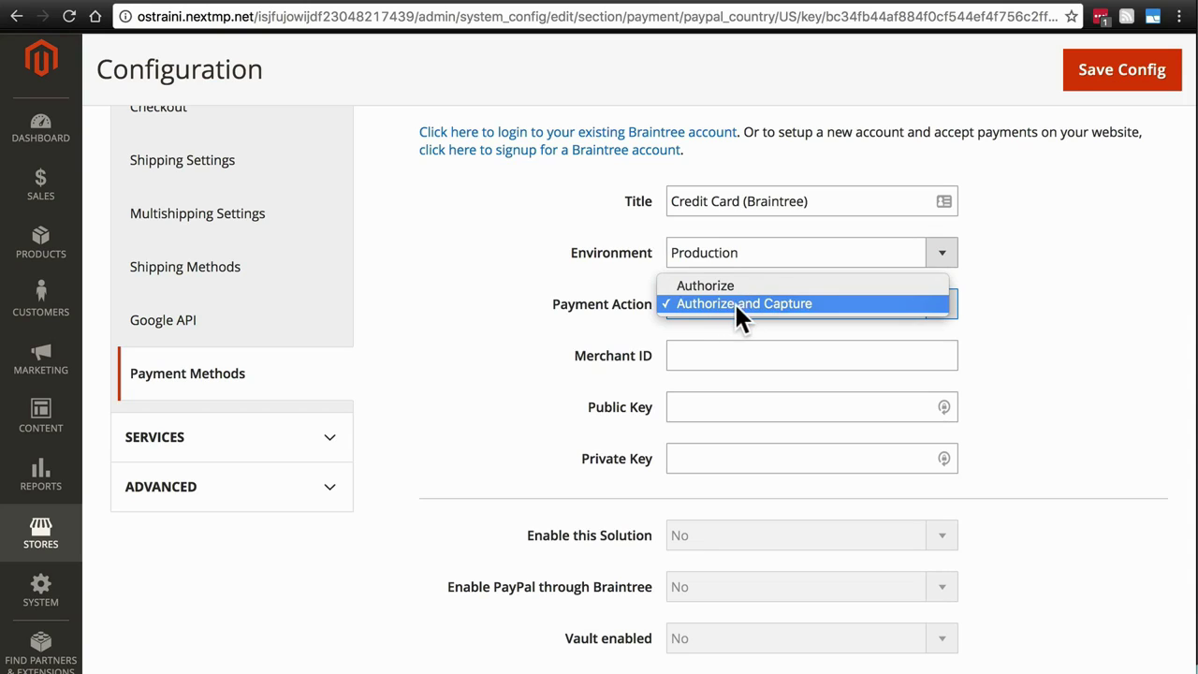
left_click(734, 301)
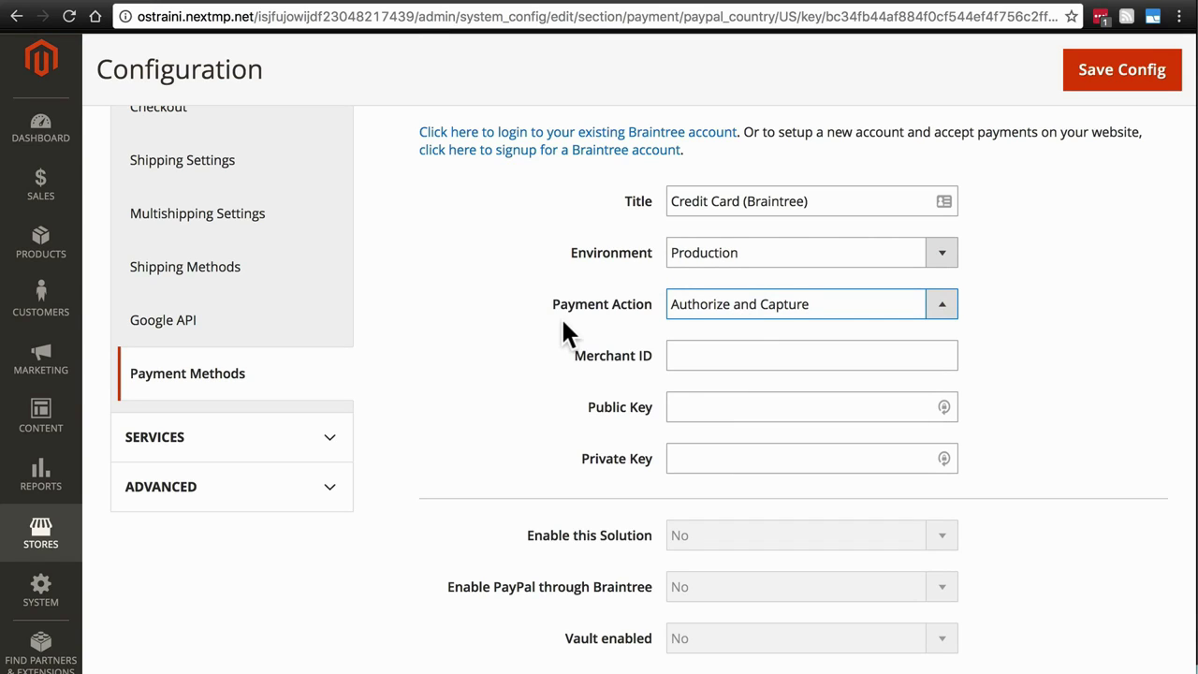
- Examine the Braintree account links, title, merchant credential fields, enabling options and the collapsed advanced sections
scroll(550, 316, "up", 2)
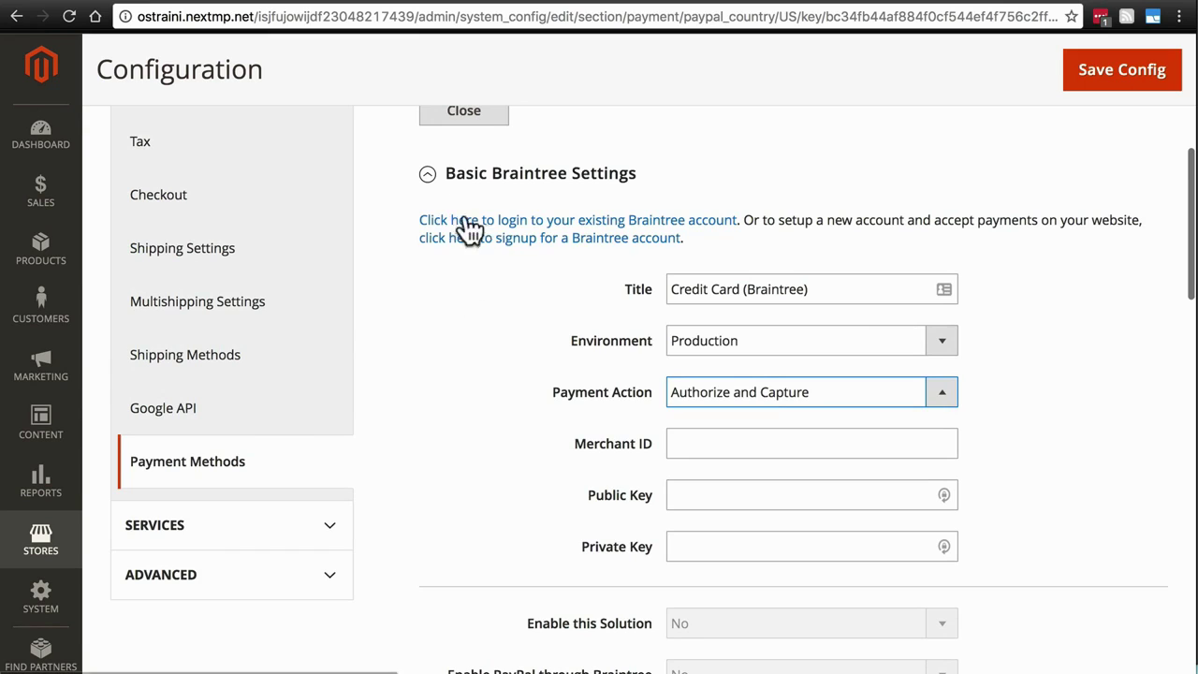
scroll(490, 420, "down", 1)
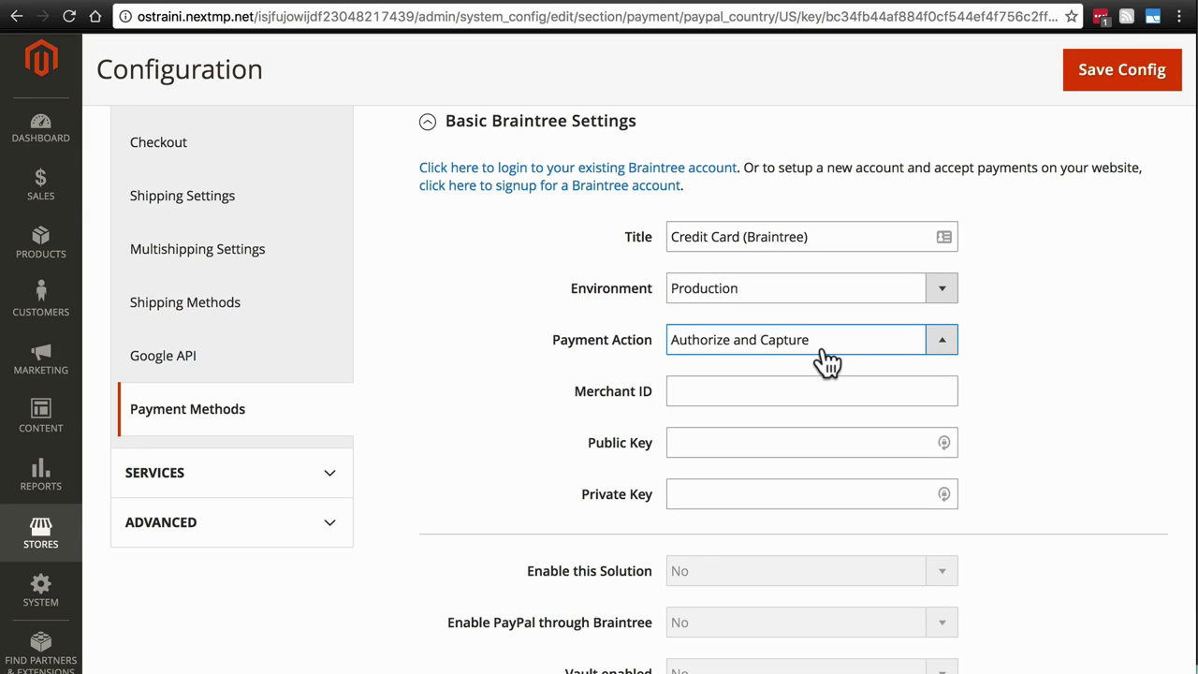
left_click(739, 236)
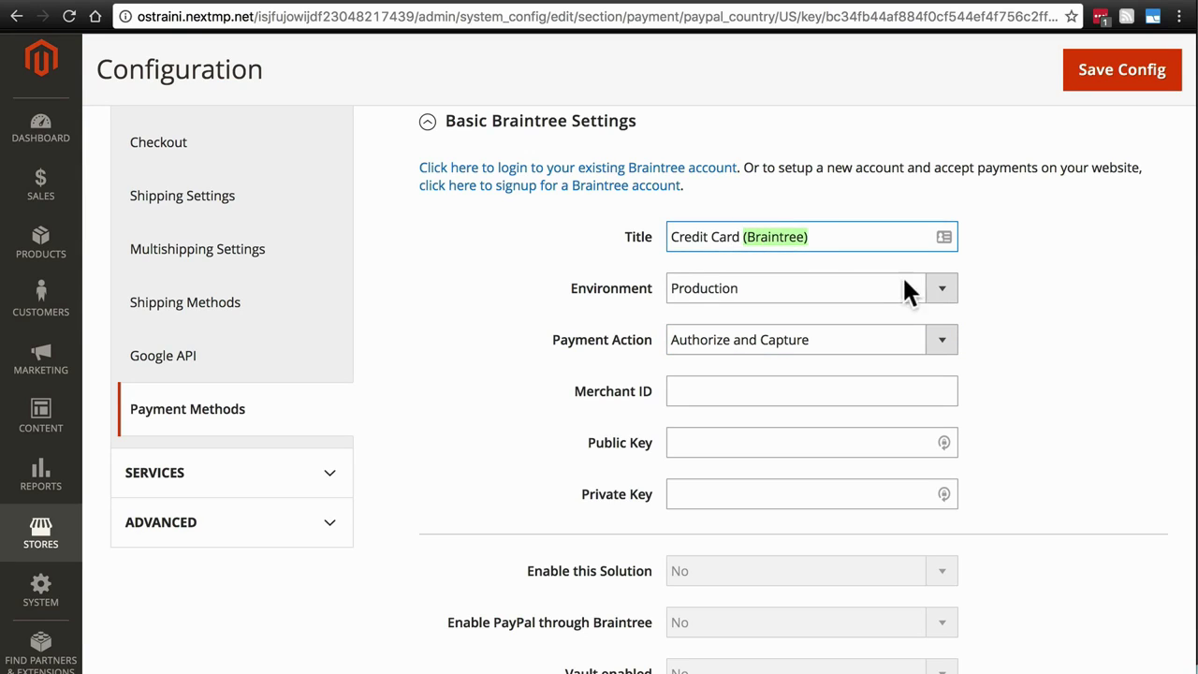
left_click(809, 237)
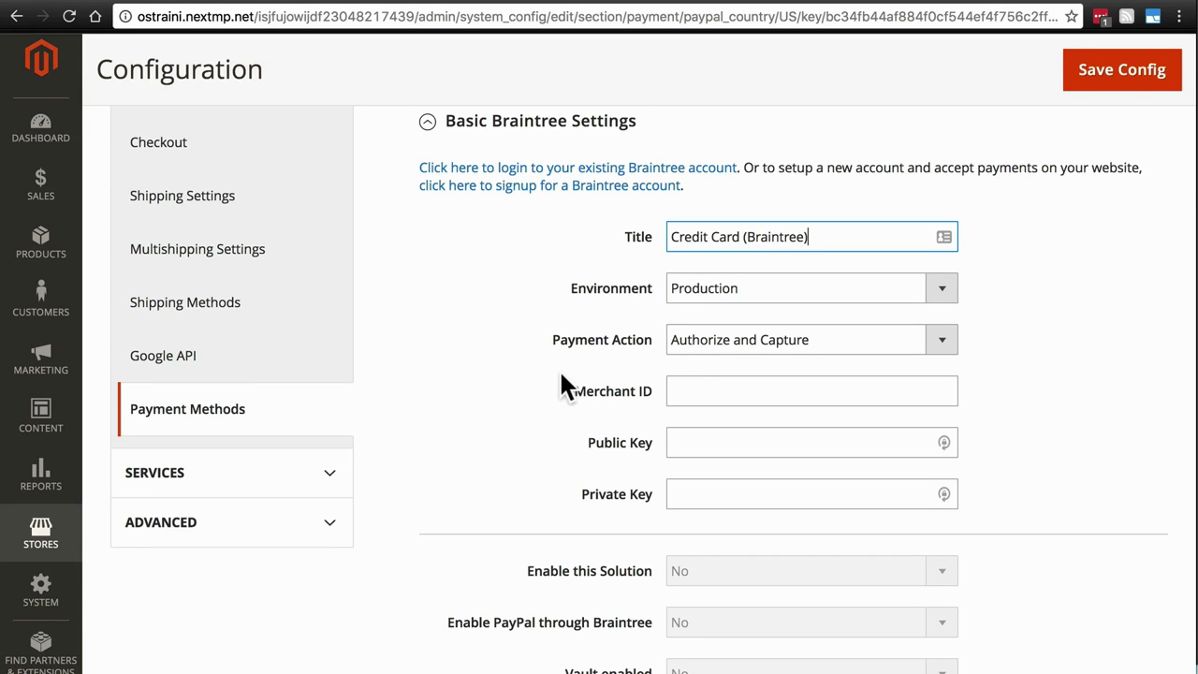
scroll(655, 343, "down", 6)
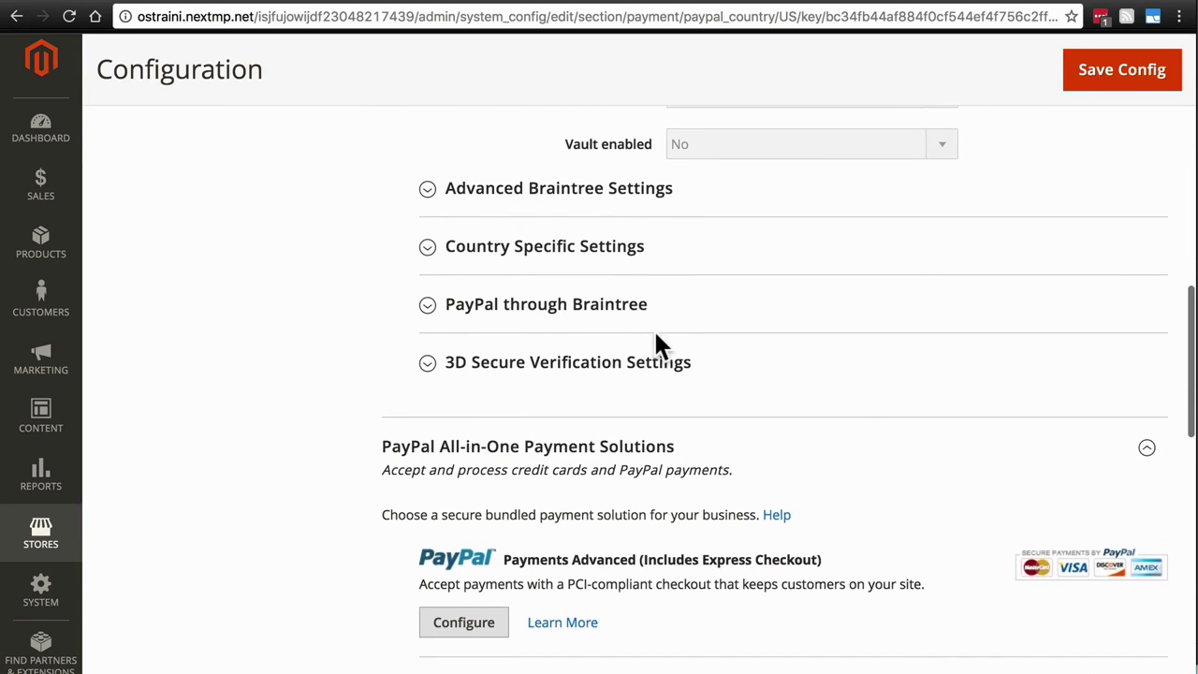
scroll(656, 342, "down", 3)
scroll(674, 388, "up", 6)
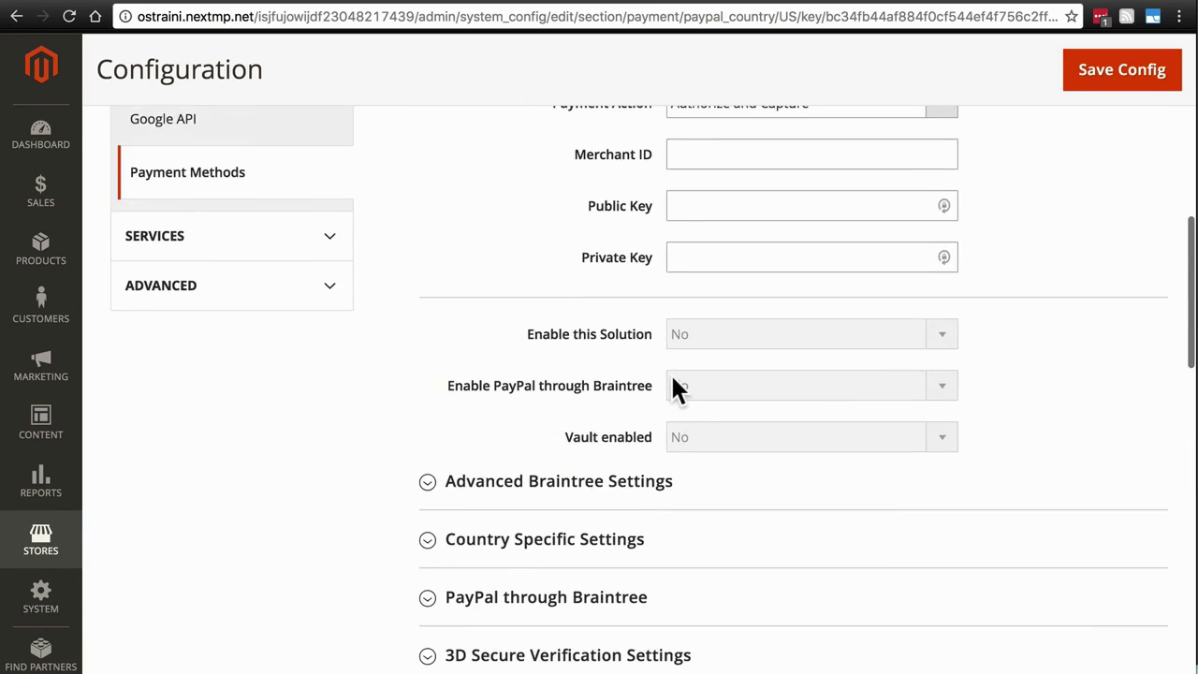
scroll(673, 379, "up", 2)
scroll(673, 379, "down", 1)
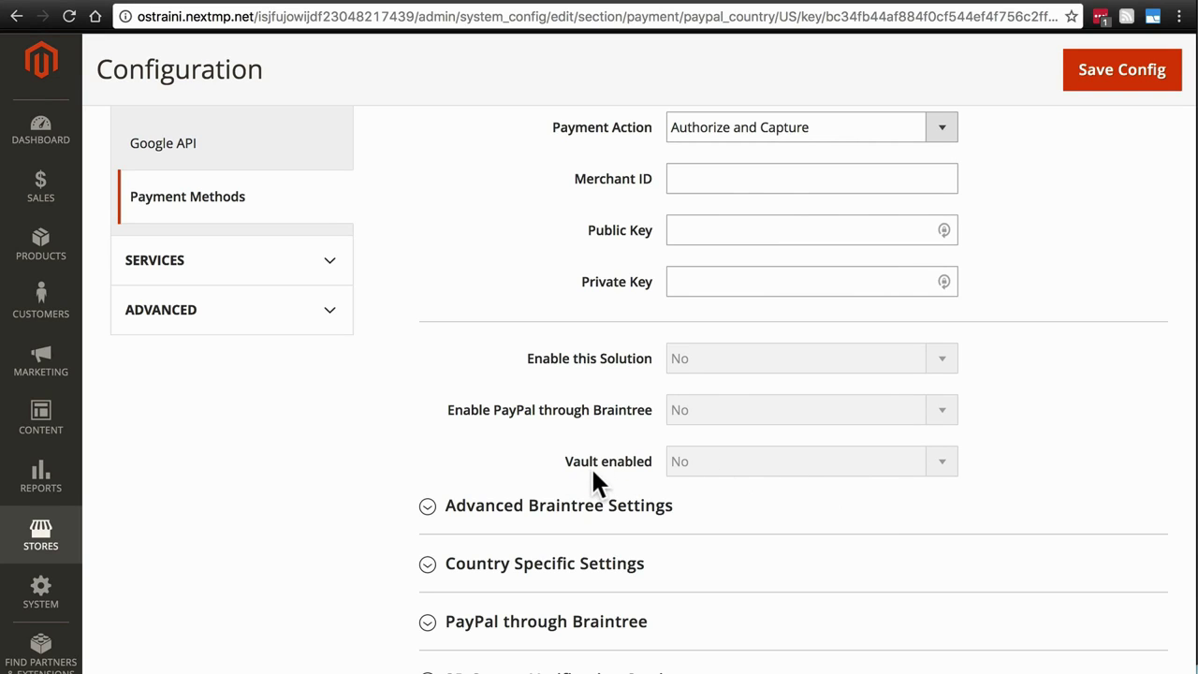
- Expand the Advanced Braintree Settings, review the vault title, merchant account, fraud protection, debug and CVV verification options, and collapse the section
scroll(437, 360, "down", 4)
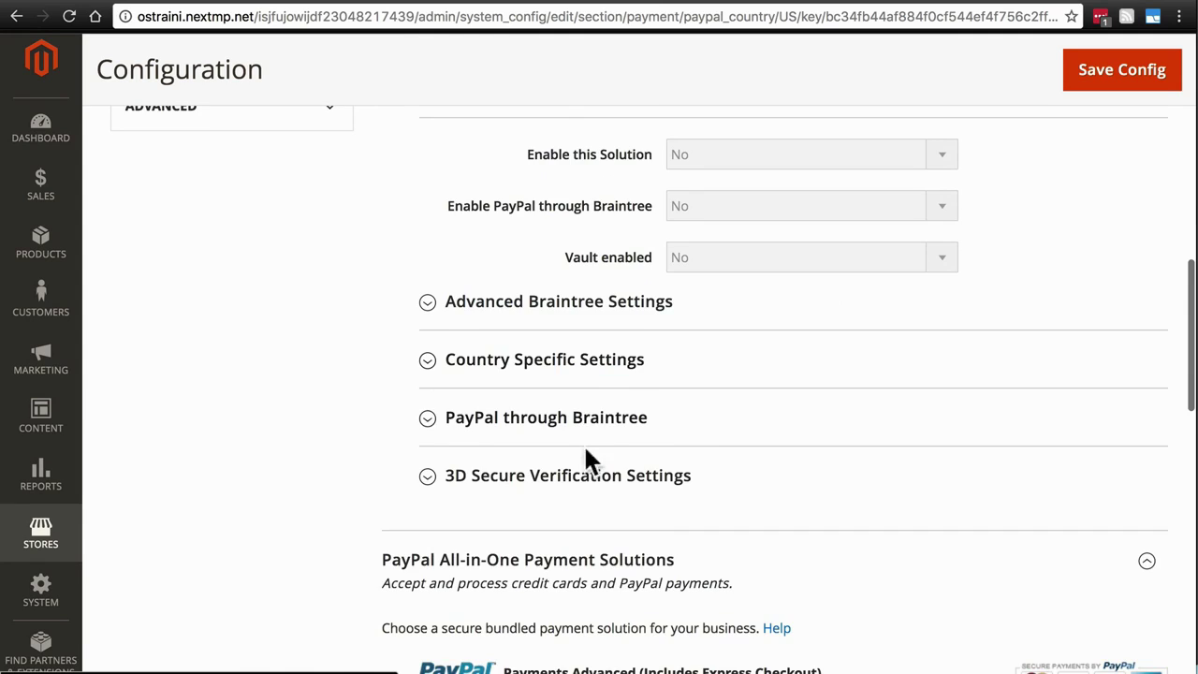
scroll(580, 460, "down", 3)
scroll(580, 461, "up", 1)
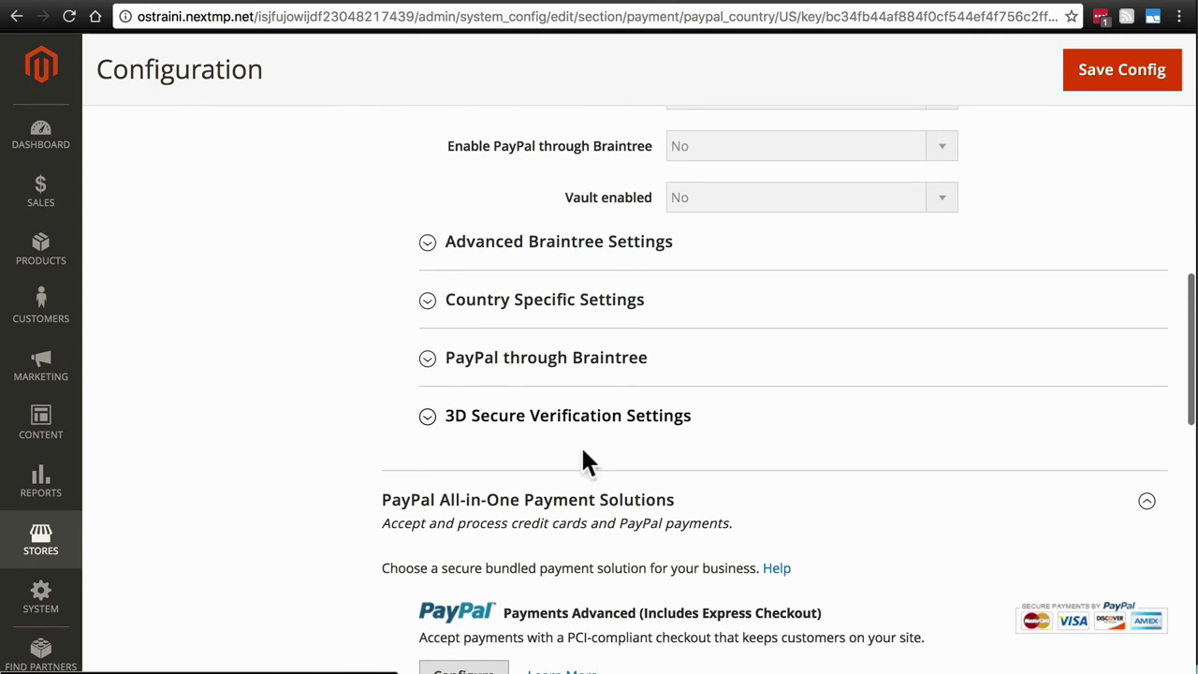
left_click(426, 243)
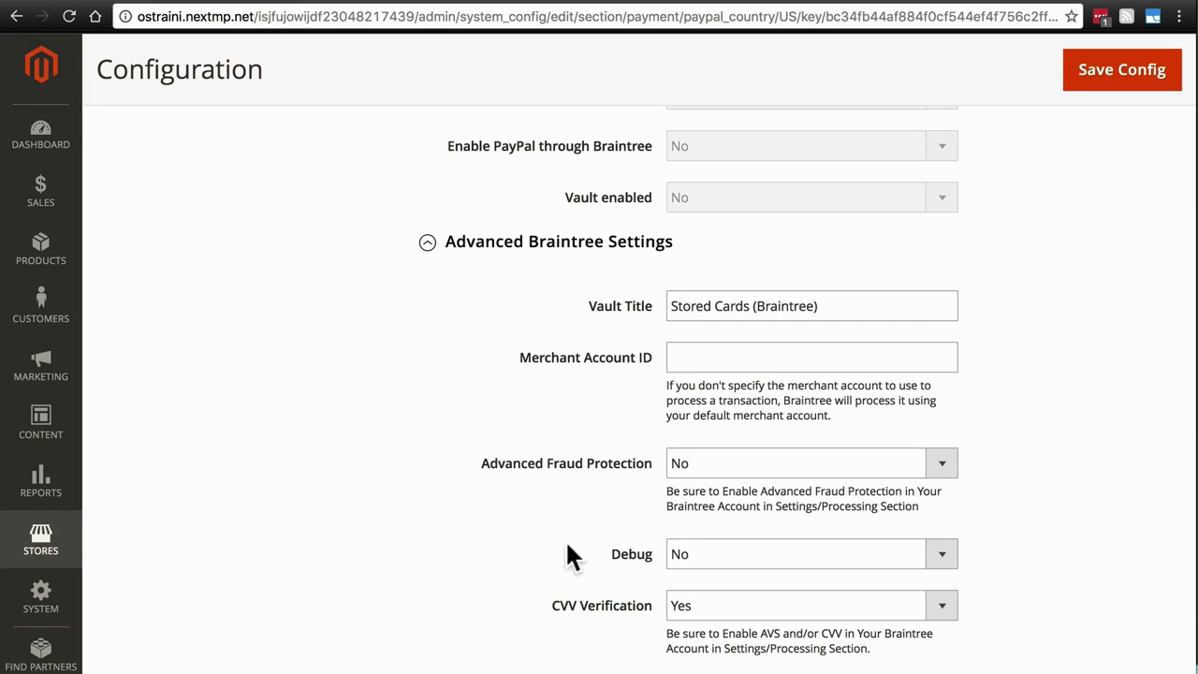
scroll(535, 370, "down", 5)
scroll(535, 370, "up", 3)
scroll(541, 367, "up", 3)
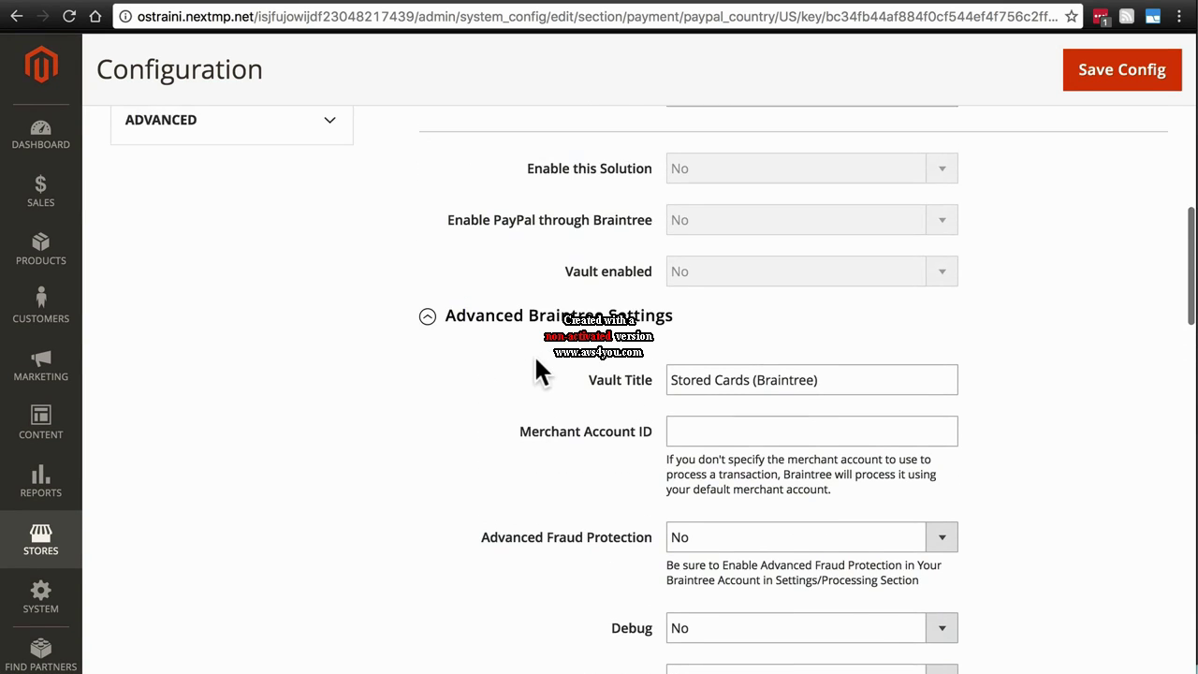
left_click(428, 316)
- Check the Country Specific Settings of Braintree for applicable countries, collapse them and return to the basic settings
scroll(380, 428, "down", 4)
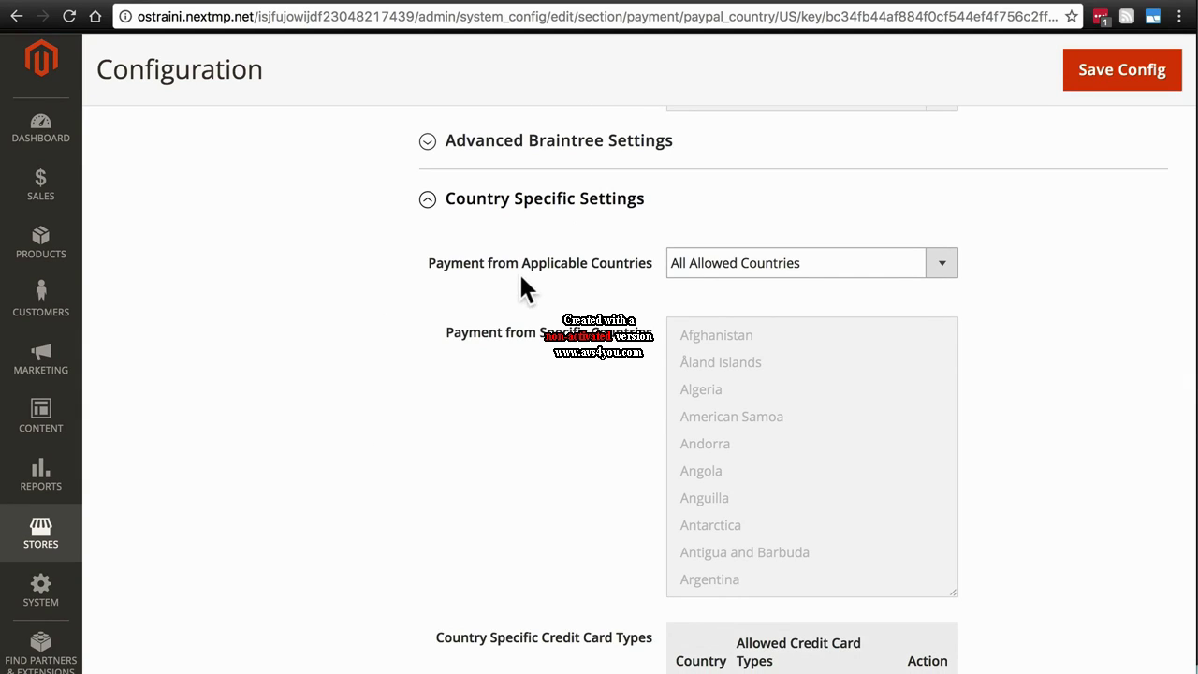
left_click(428, 203)
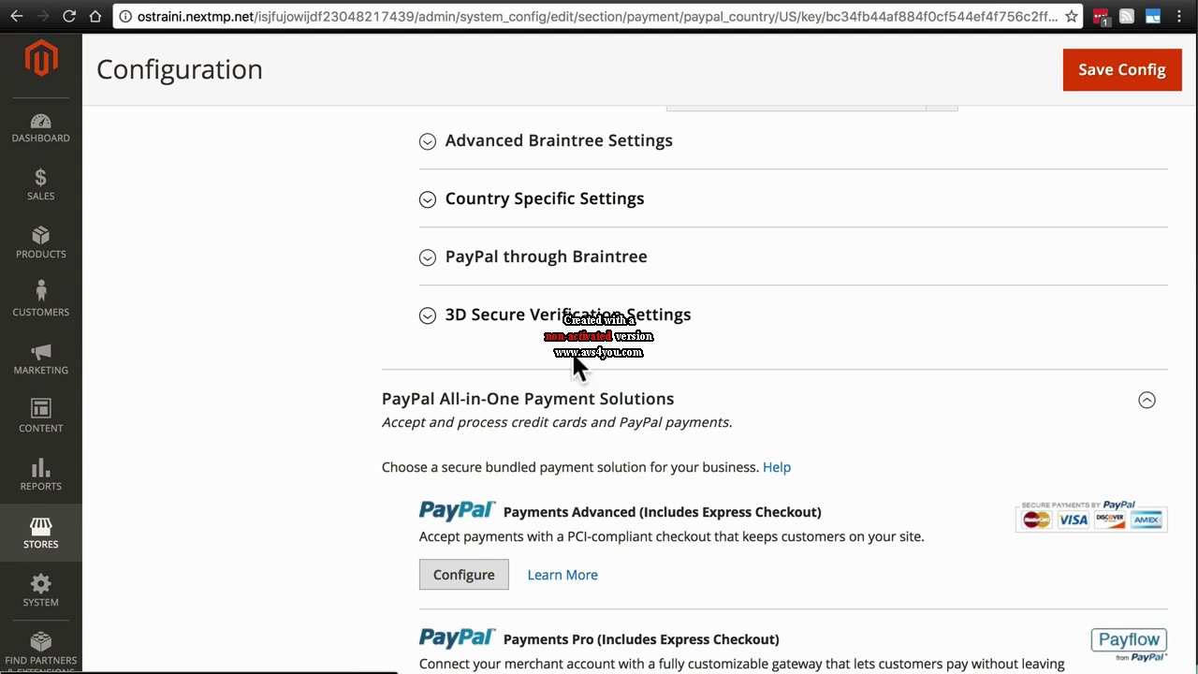
scroll(490, 374, "up", 9)
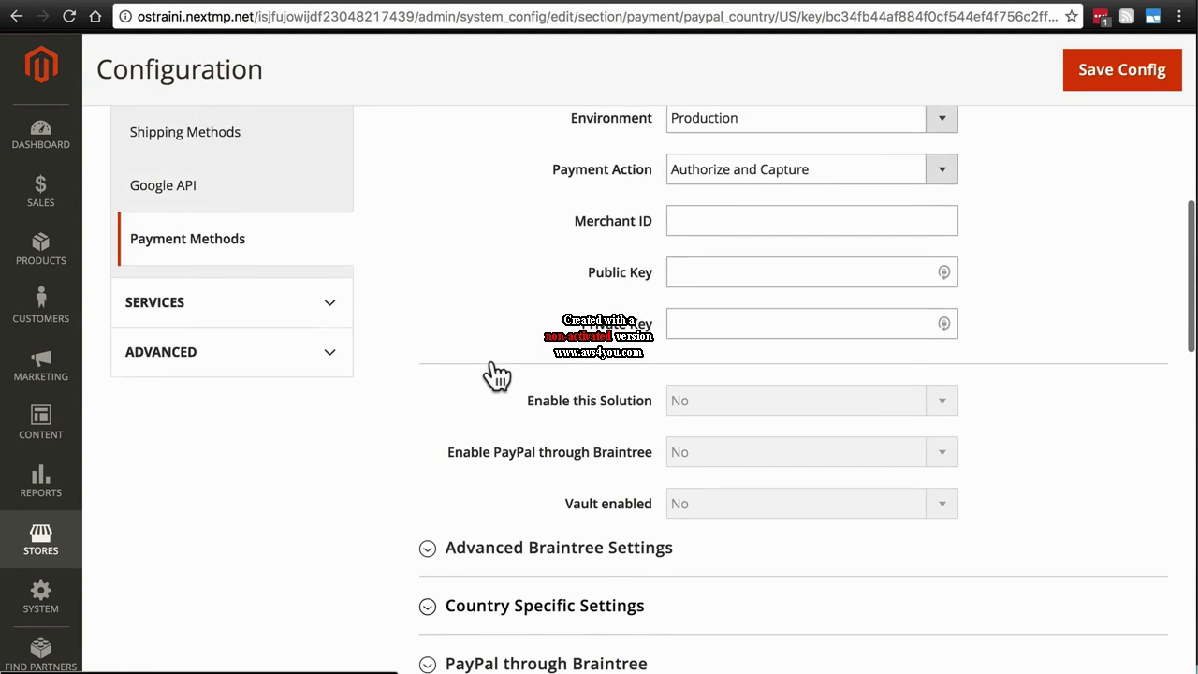
scroll(496, 375, "up", 6)
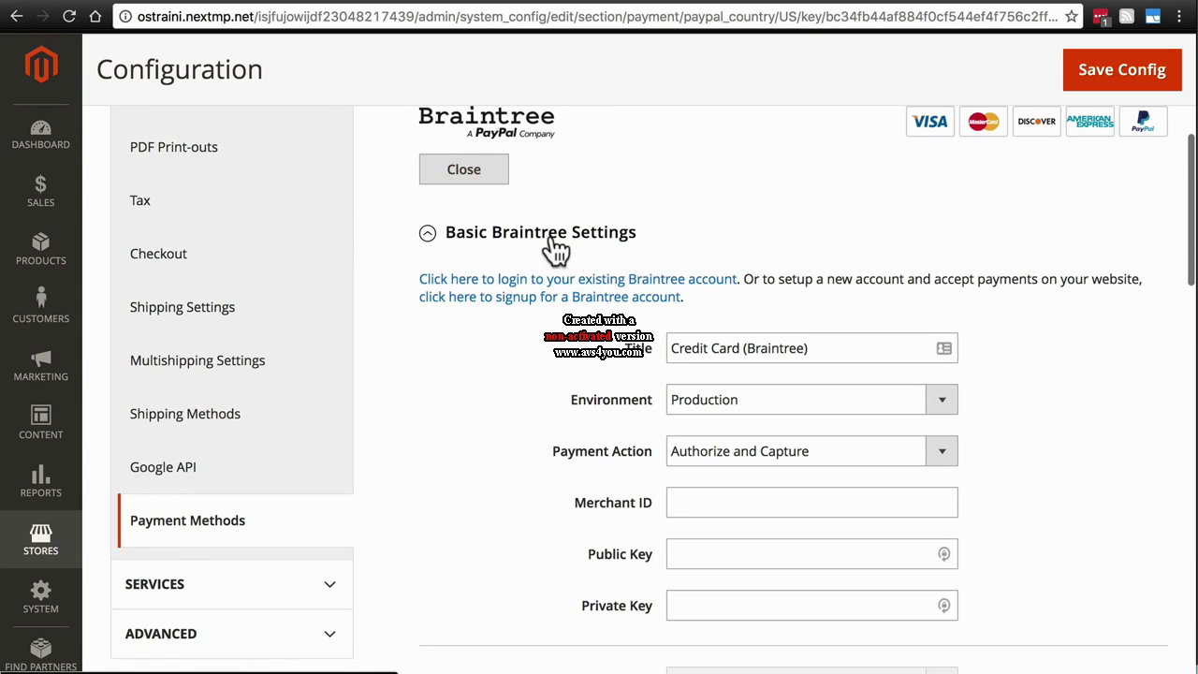
- Reopen the Advanced Braintree Settings for a second check, collapse them and recheck the basic Braintree fields
scroll(457, 422, "down", 12)
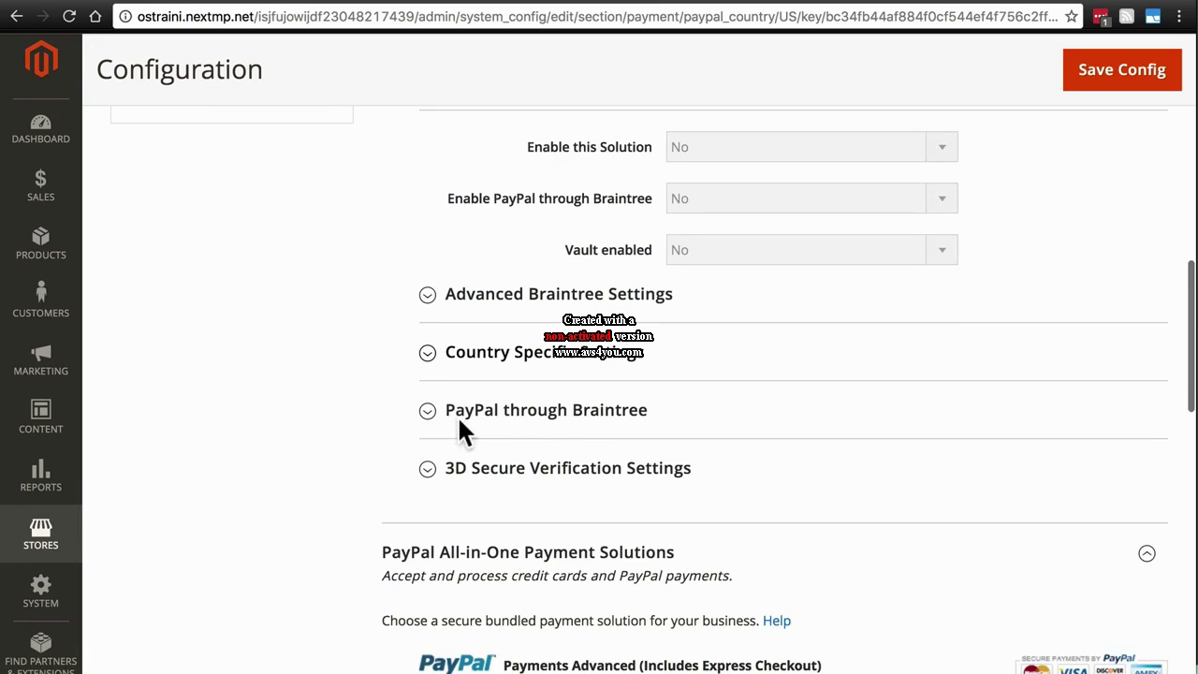
left_click(427, 295)
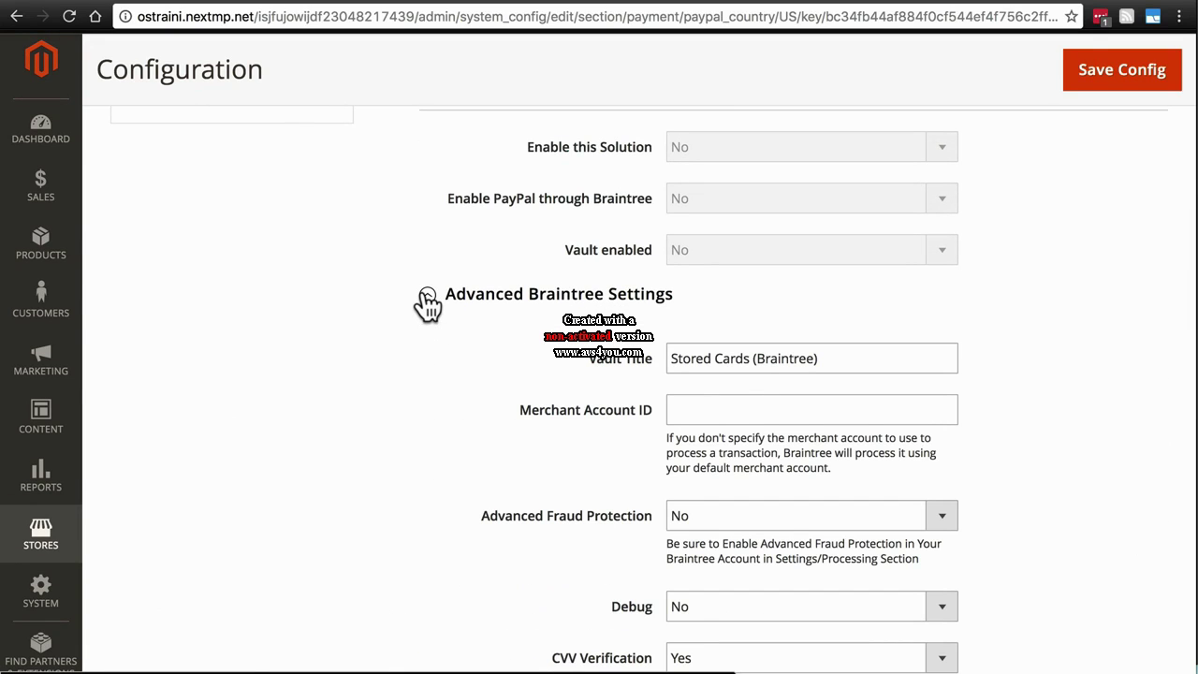
scroll(409, 375, "down", 2)
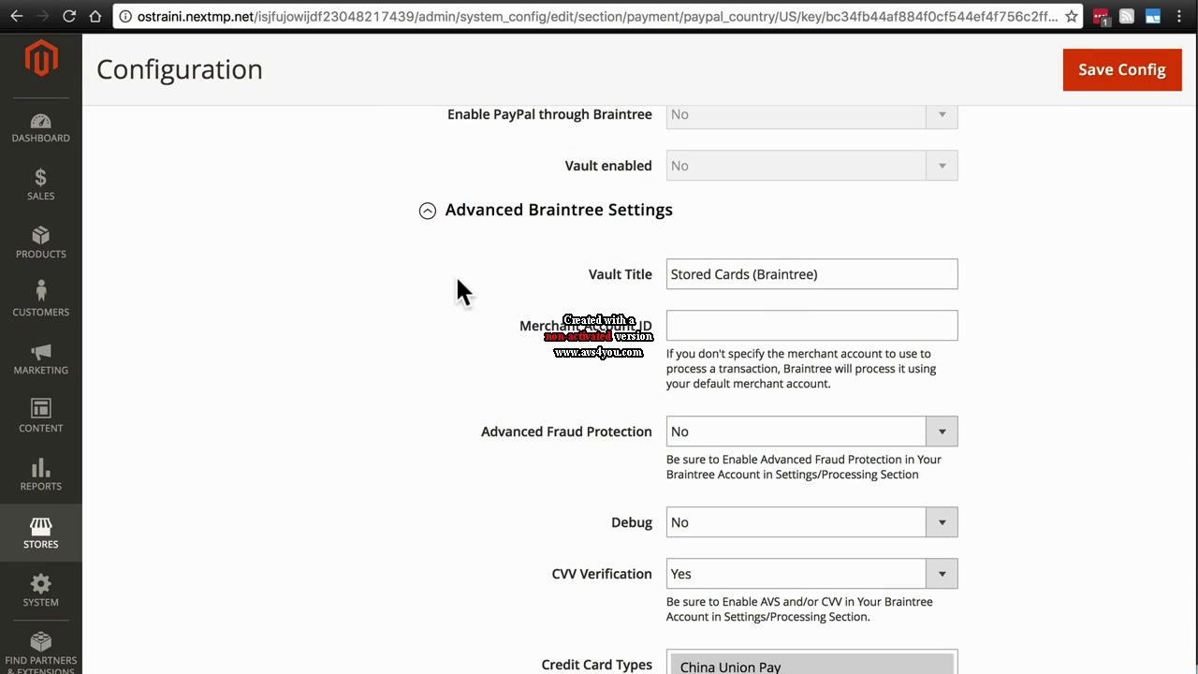
left_click(428, 215)
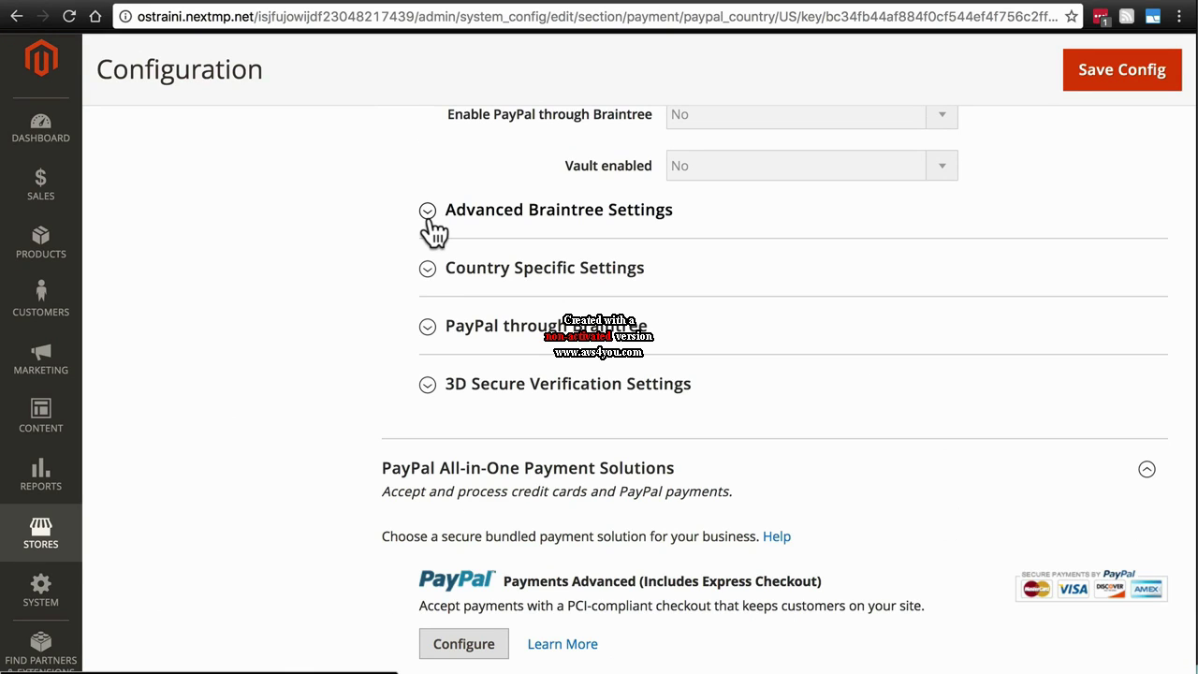
scroll(432, 230, "up", 6)
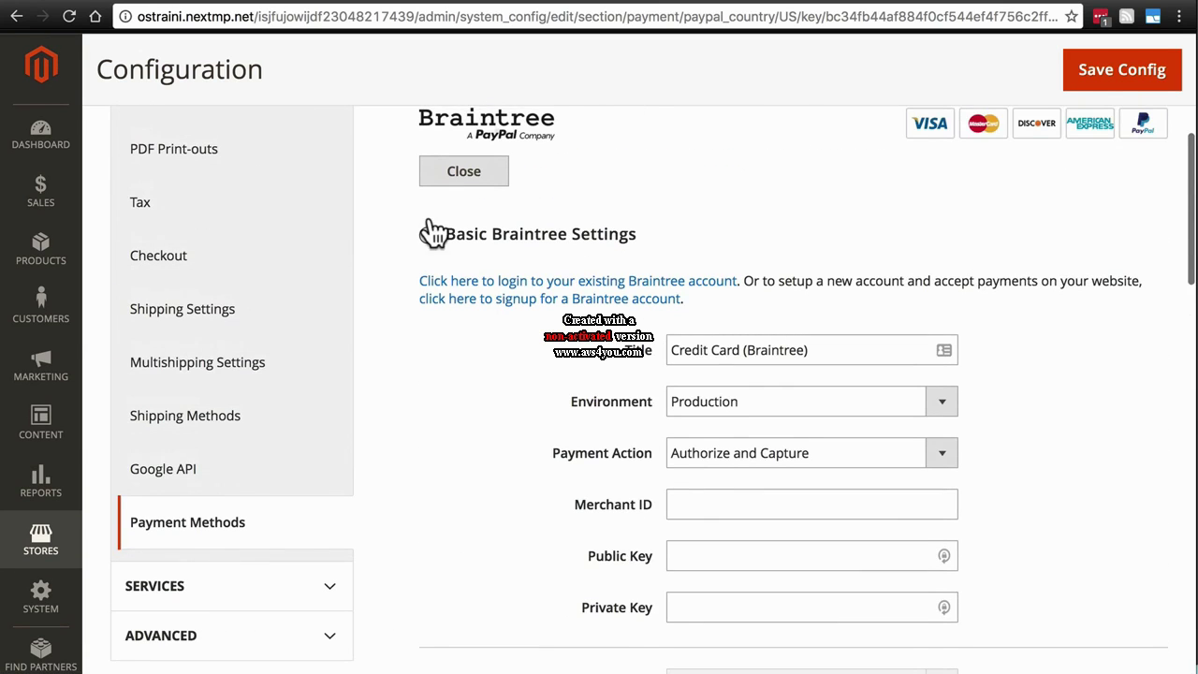
scroll(462, 412, "down", 6)
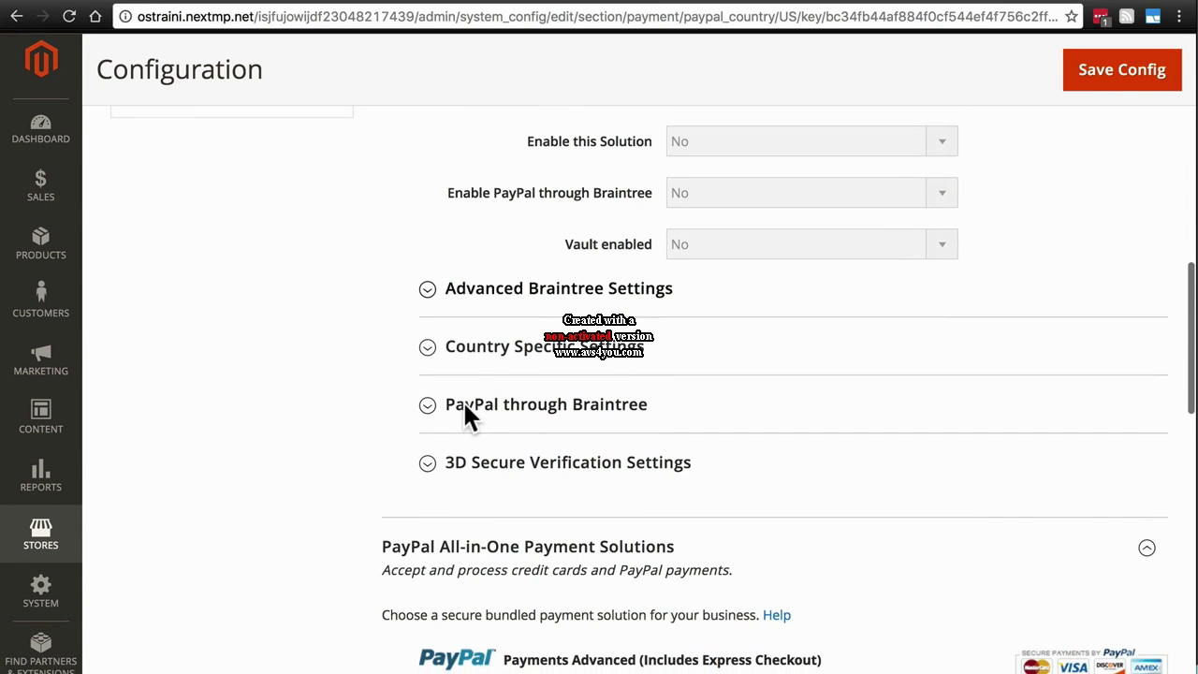
- Look through the remaining payment methods, from the PayPal All-in-One solutions down to Authorize.net Direct Post
scroll(468, 419, "down", 5)
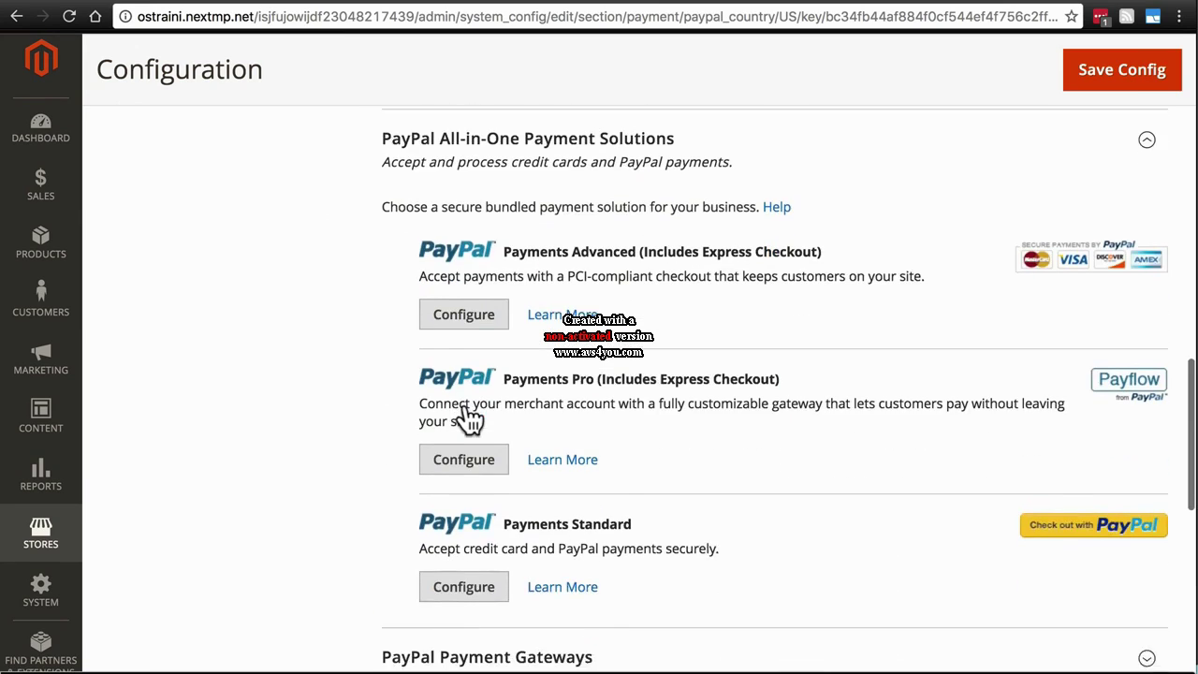
scroll(469, 419, "down", 4)
scroll(471, 421, "down", 4)
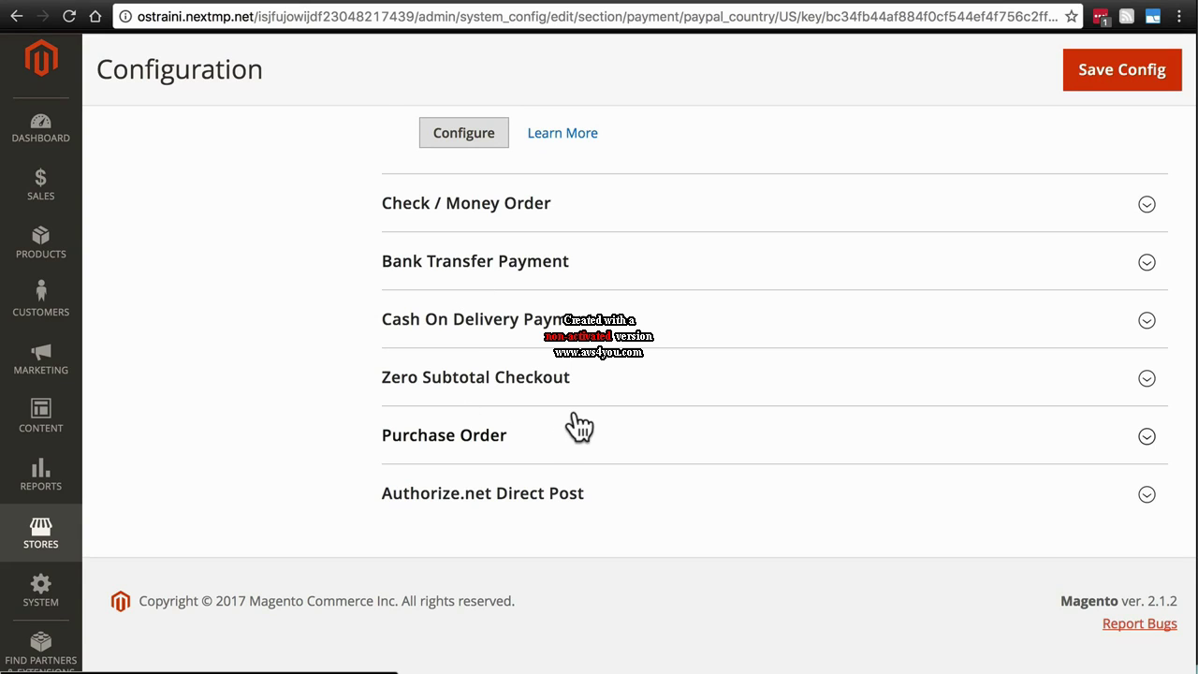
scroll(578, 426, "up", 10)
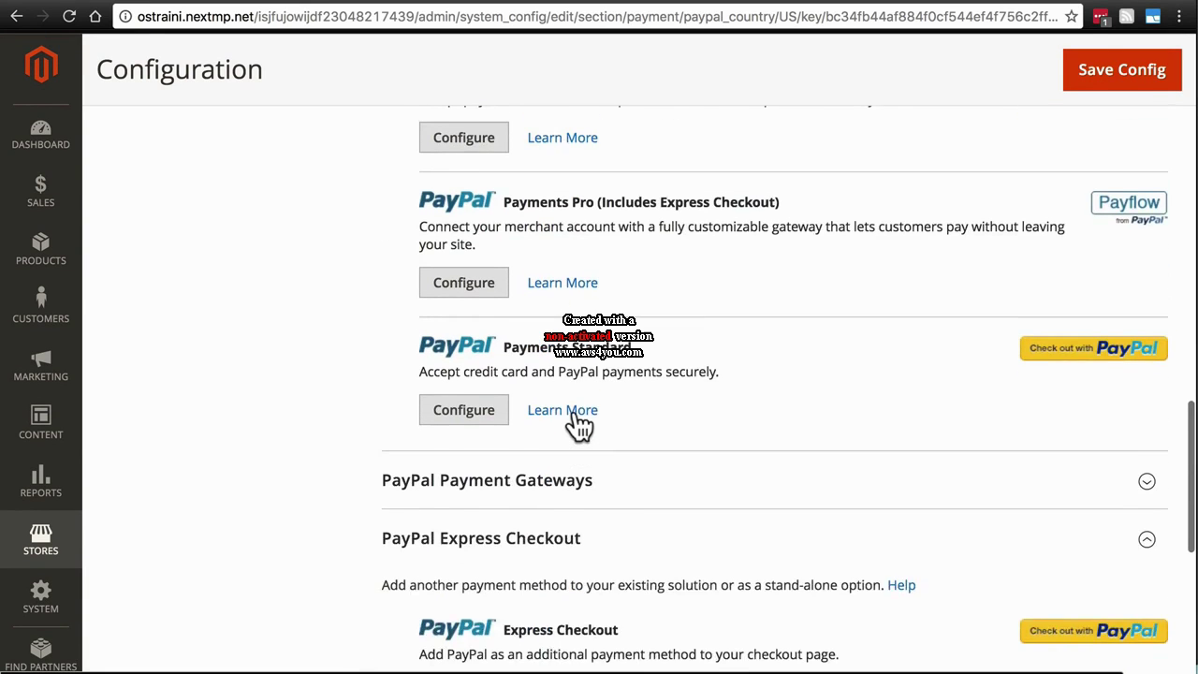
scroll(575, 416, "up", 1)
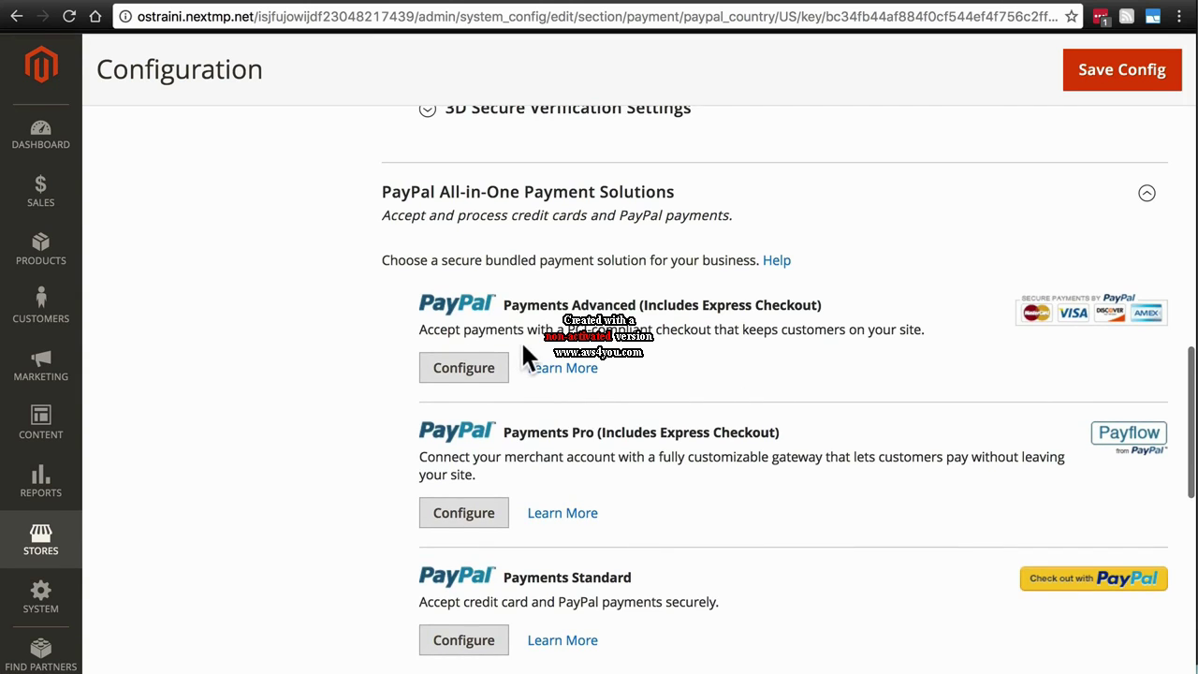
- Save the payment methods configuration
scroll(520, 340, "up", 10)
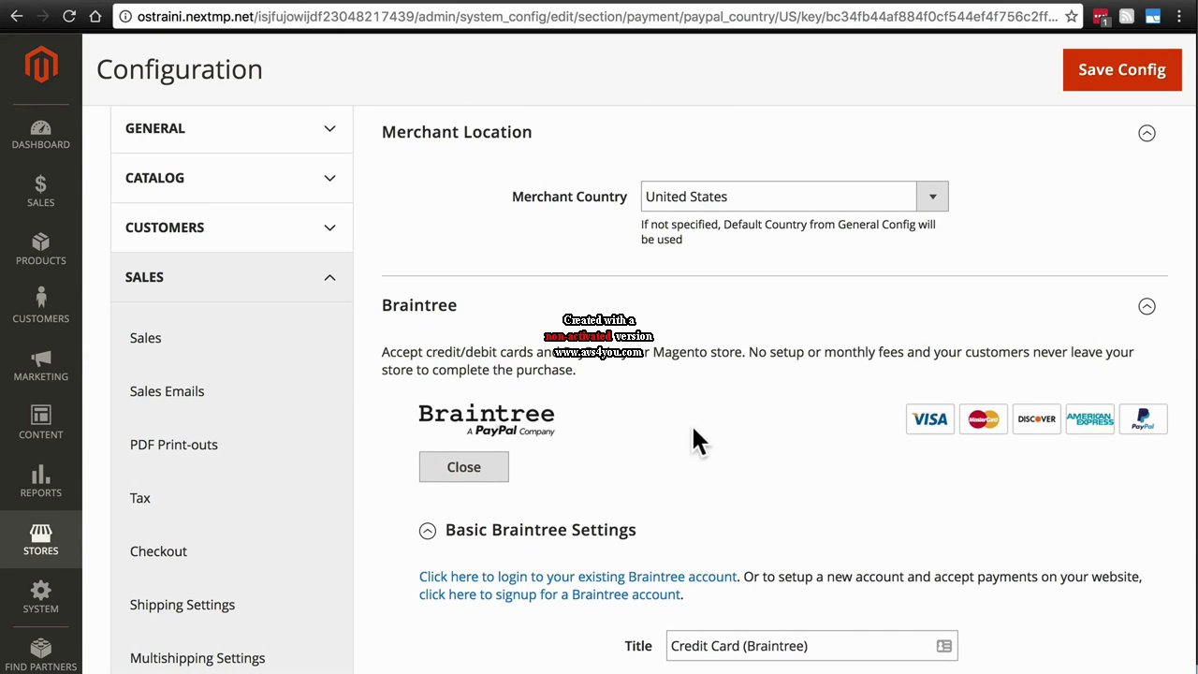
left_click(1123, 82)
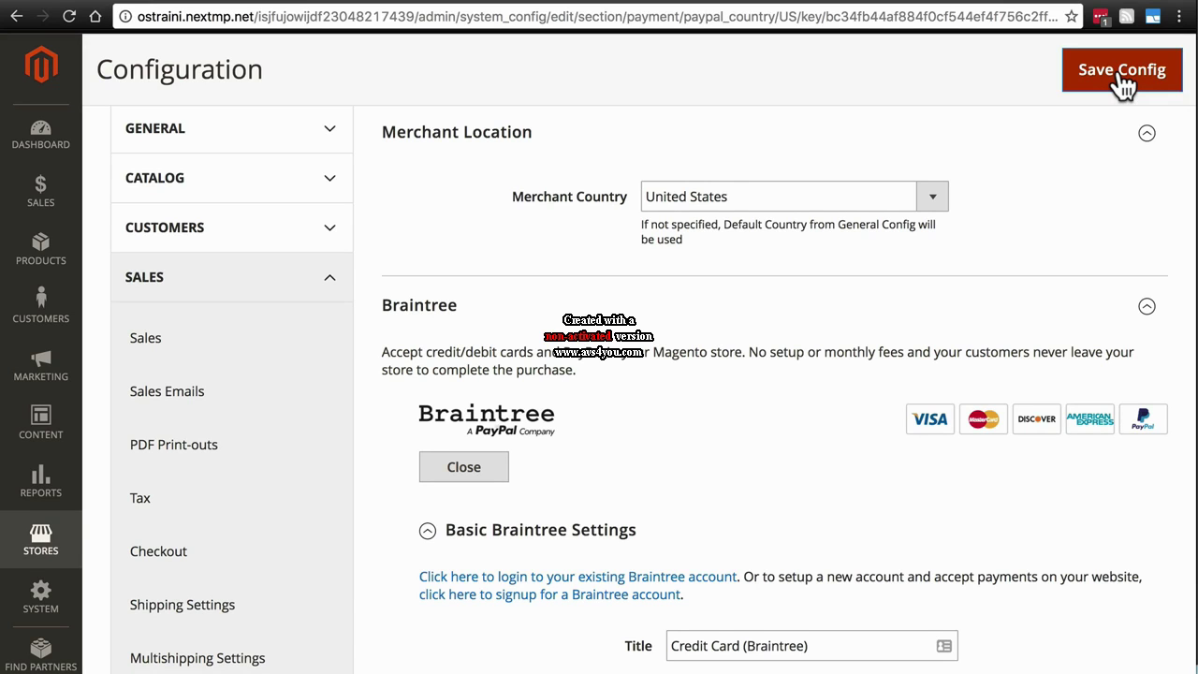